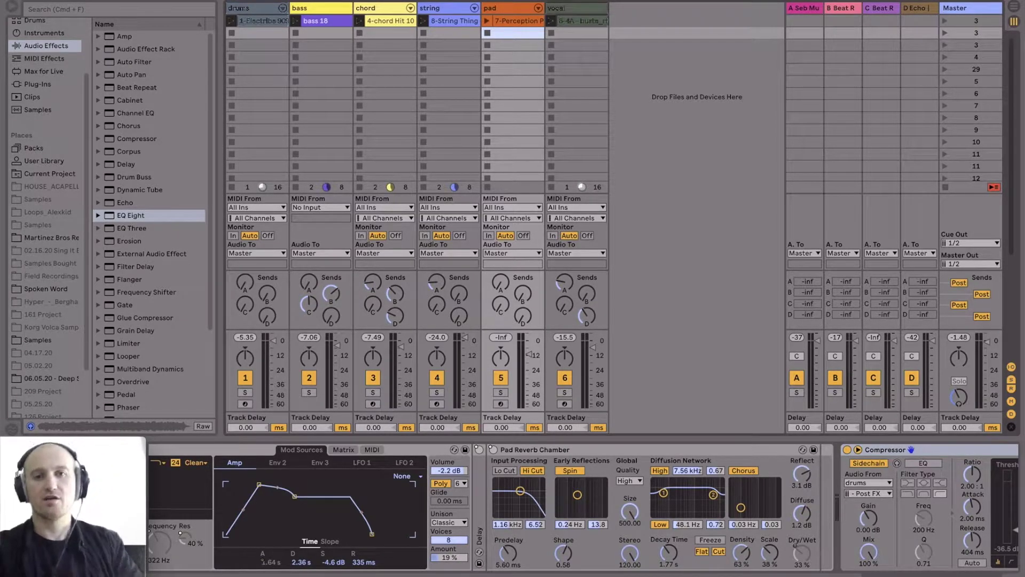
Launch the pad clip in Session View so it plays with the other tracks.
left_click(488, 23)
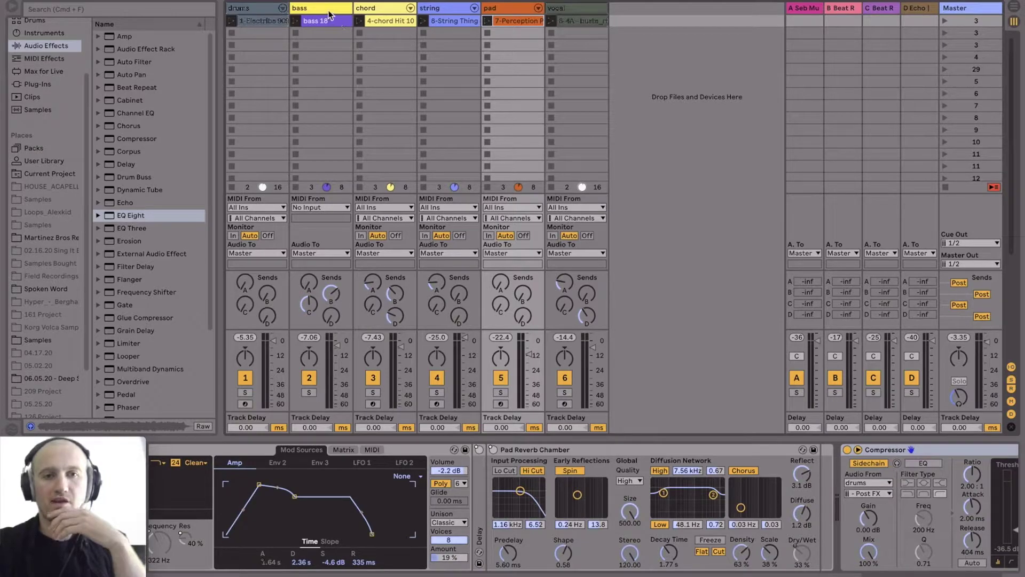
Inspect the chord and string device chains, then duplicate the 1-Electribe 909 drums clip into the adjacent slot.
left_click(374, 8)
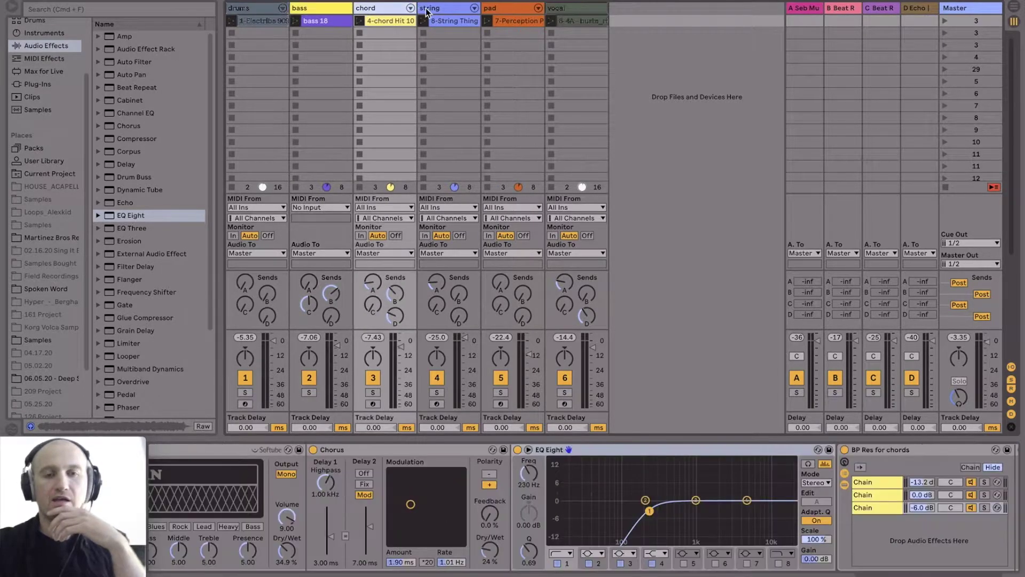
left_click(428, 9)
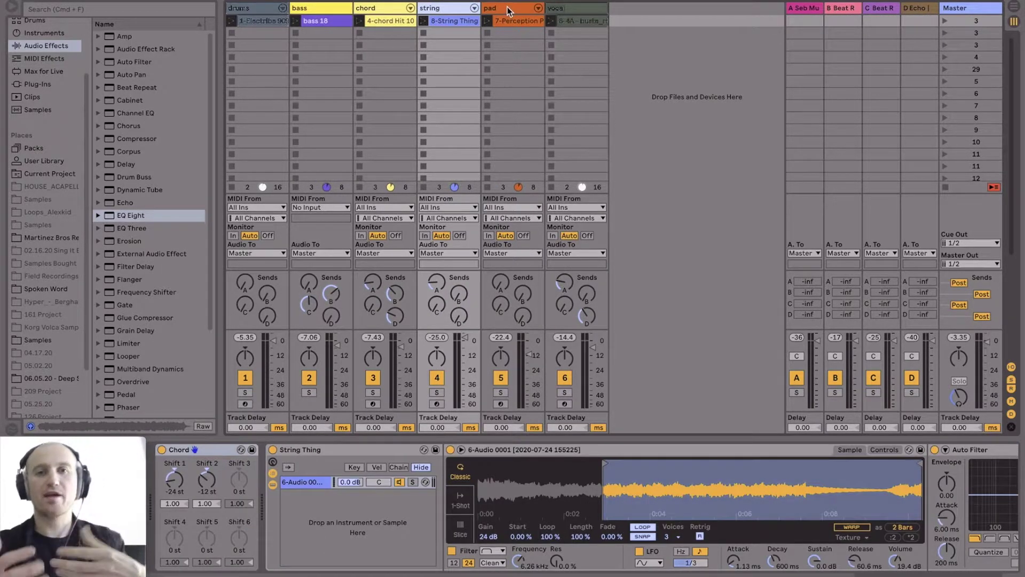
left_click(254, 22)
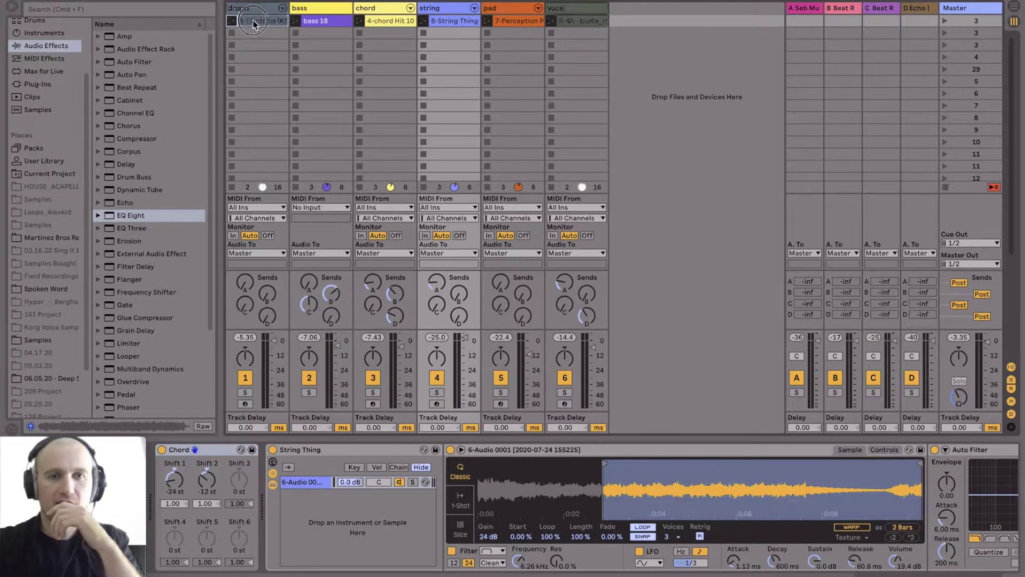
mouse_move(254, 21)
left_mouse_down()
mouse_move(258, 49)
mouse_move(254, 30)
left_mouse_up()
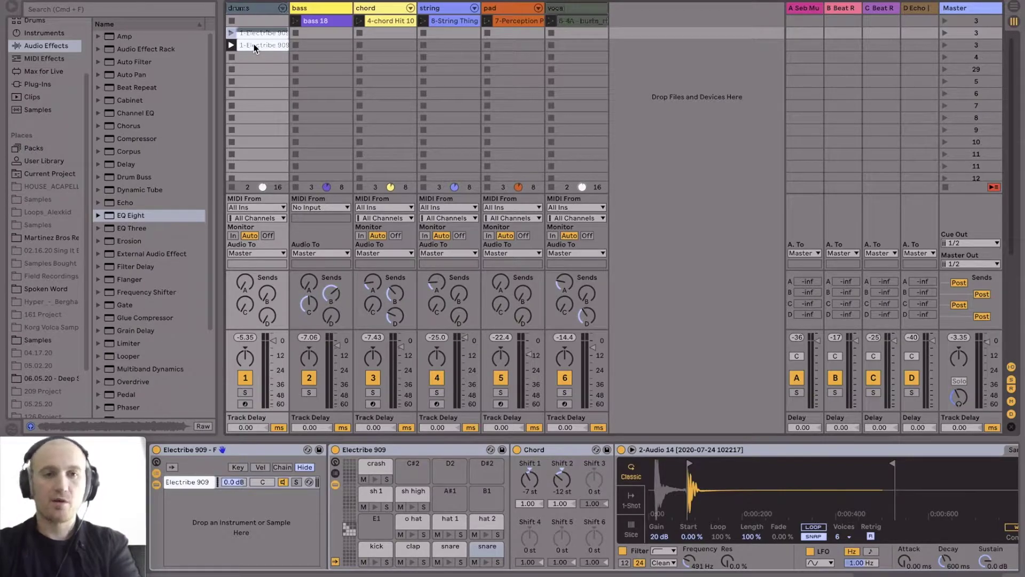
left_click(254, 45)
left_click_drag(255, 47, 254, 36)
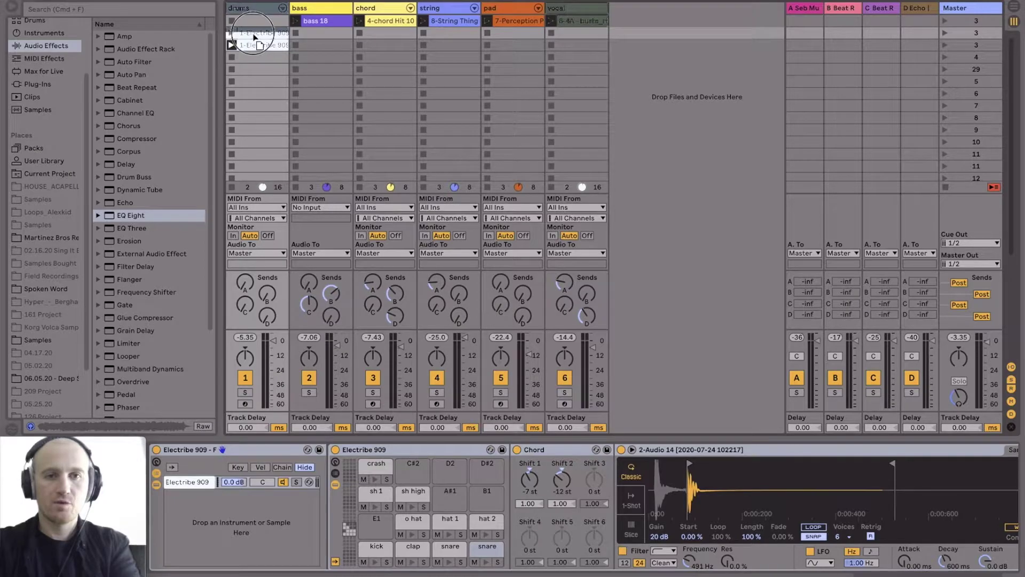
left_click_drag(254, 37, 254, 37)
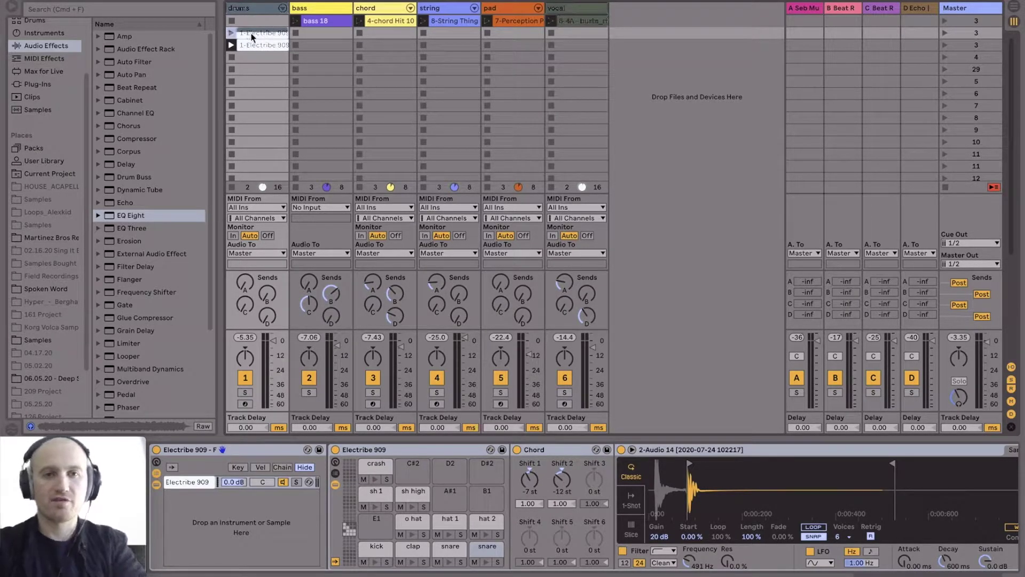
Open the copied drums clip in an enlarged Clip View and delete its sh high notes.
double_click(253, 35)
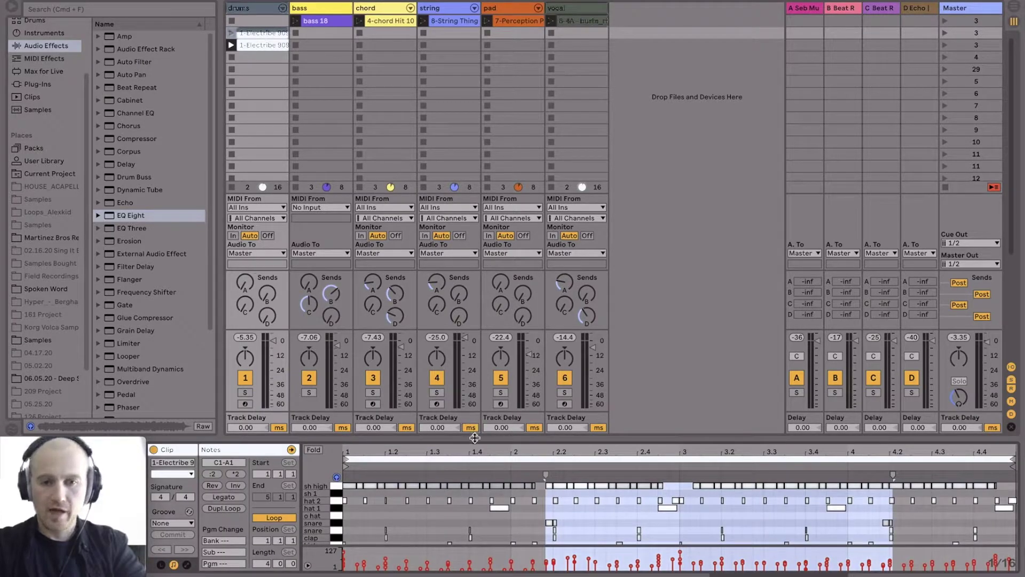
left_click_drag(474, 438, 473, 279)
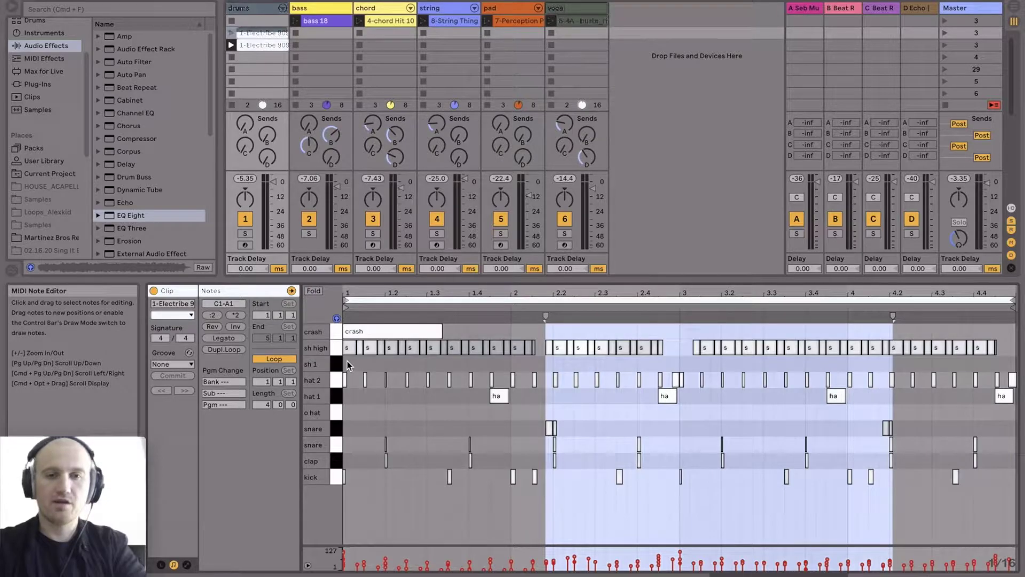
left_click_drag(347, 361, 992, 347)
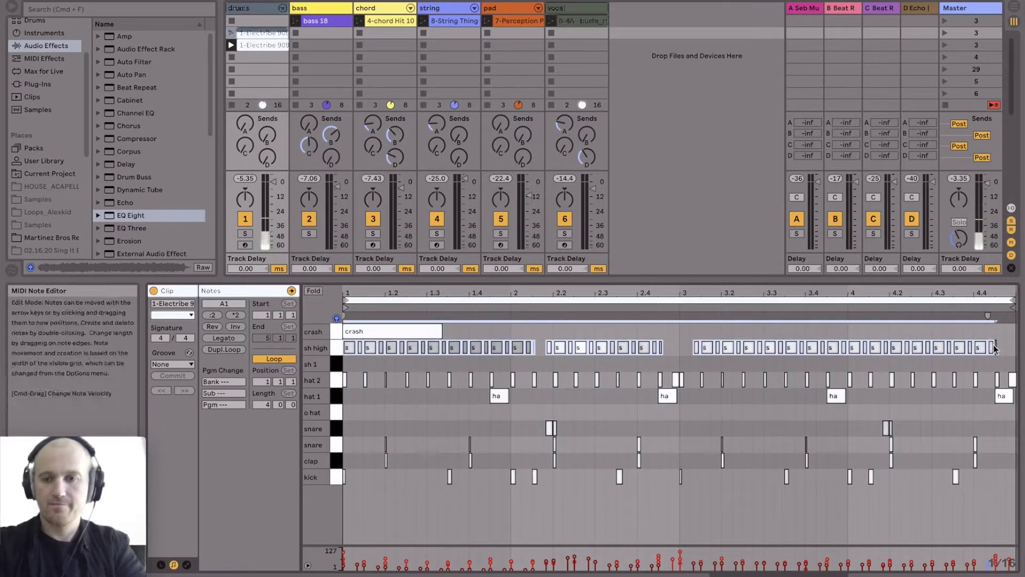
key("Delete")
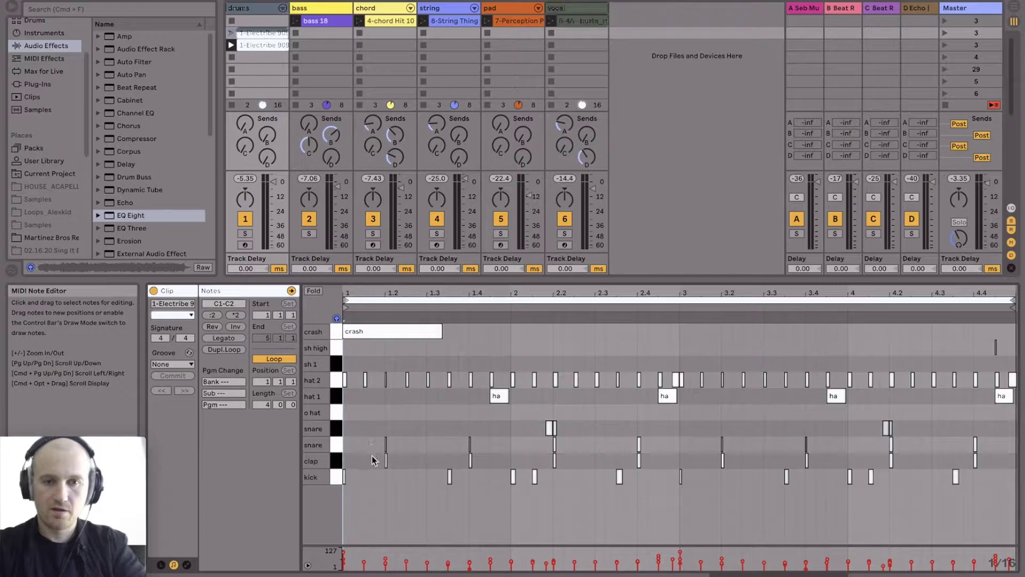
Delete the clap notes, then play the edited and full drums clips to compare.
mouse_move(372, 456)
left_mouse_down()
mouse_move(938, 415)
mouse_move(969, 450)
left_mouse_up()
key("Delete")
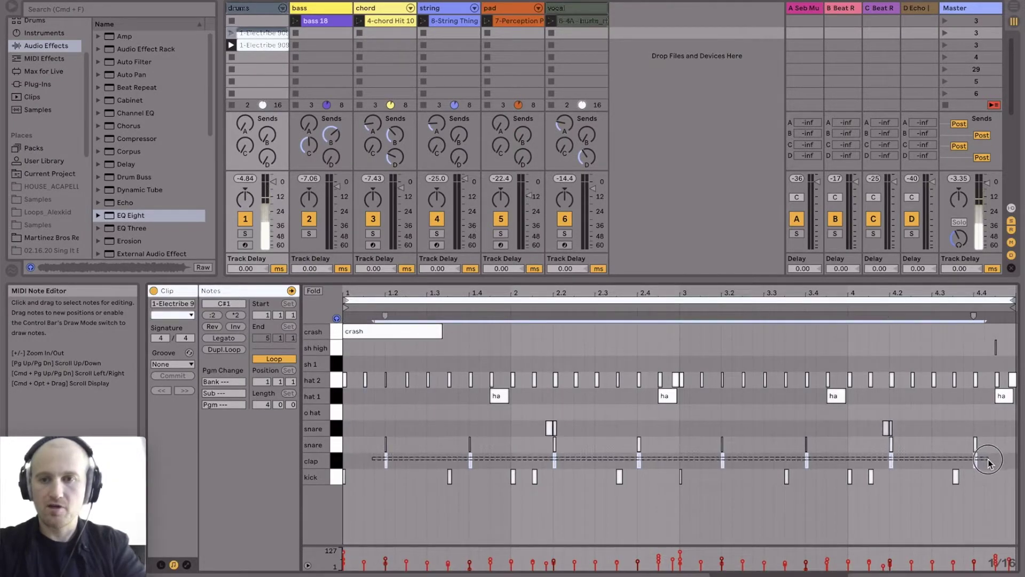
left_click(375, 496)
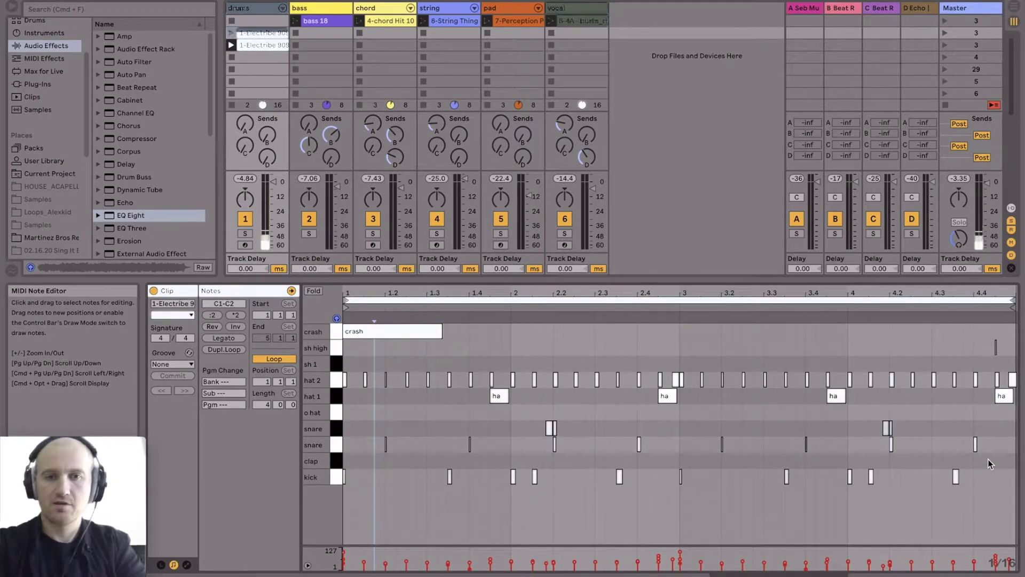
left_click(232, 33)
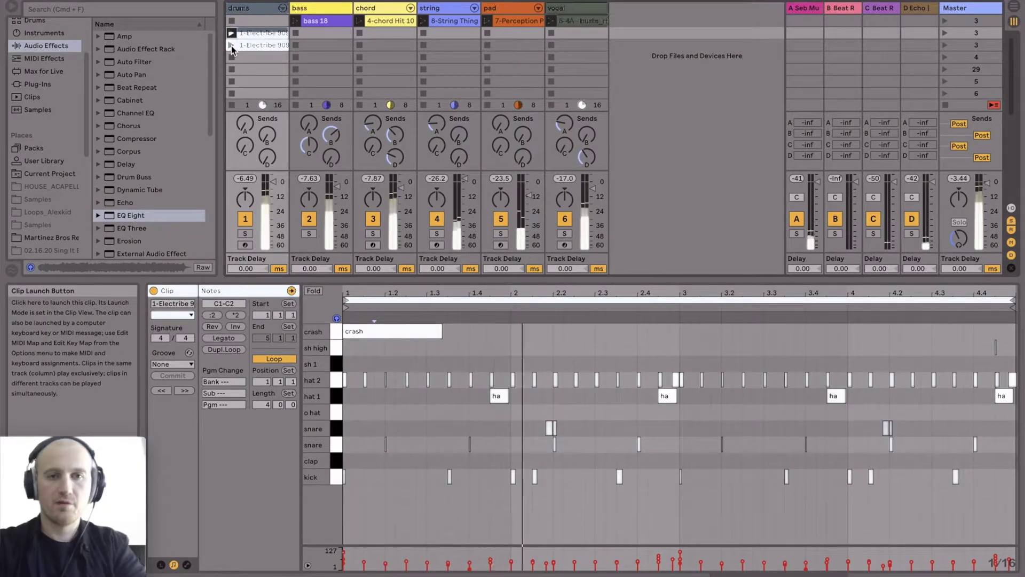
left_click(231, 45)
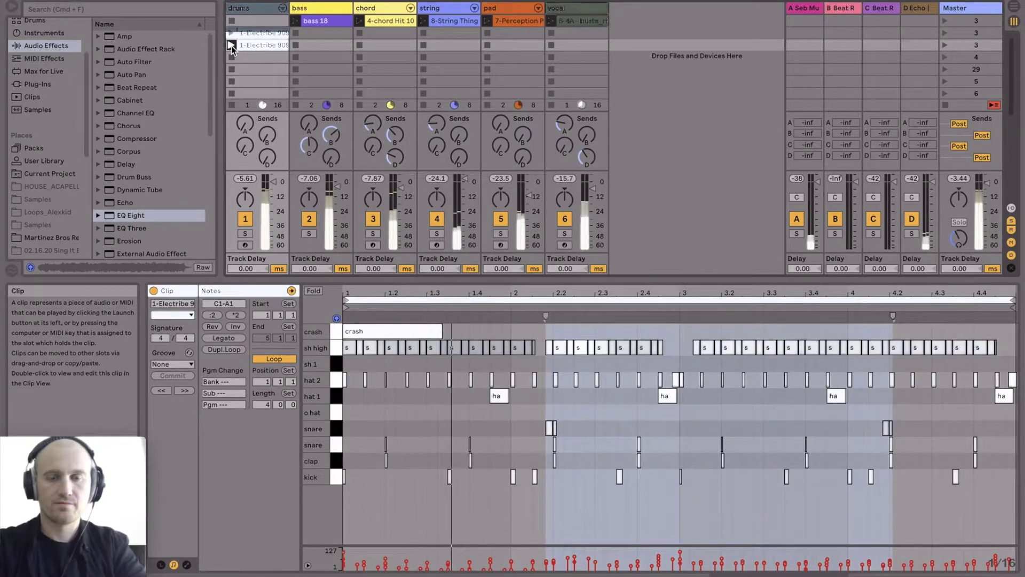
Stop playback, copy the edited drums clip into the top slot, and delete its hat 2 notes.
key("space")
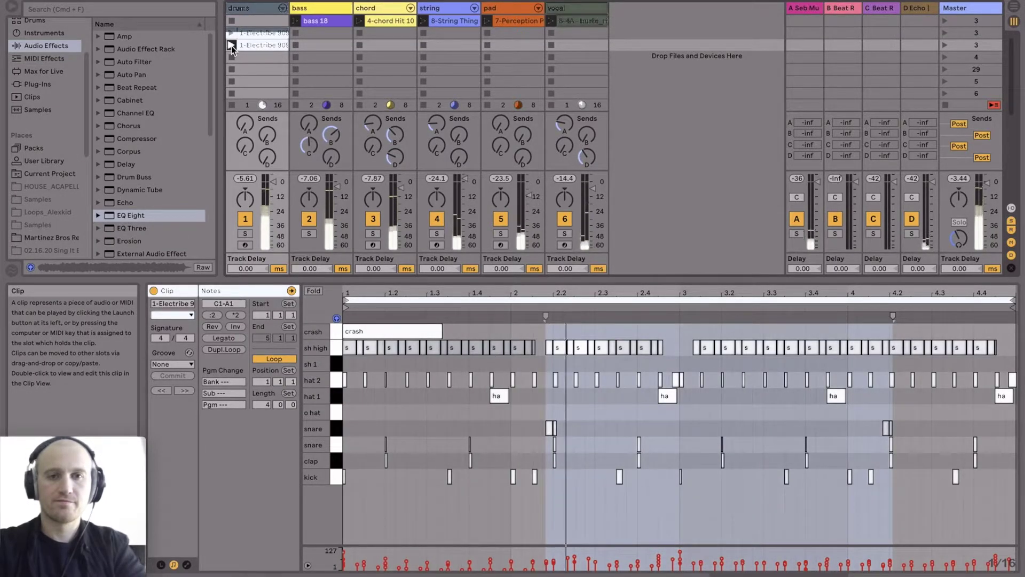
left_click(248, 33)
left_click_drag(248, 33, 248, 21)
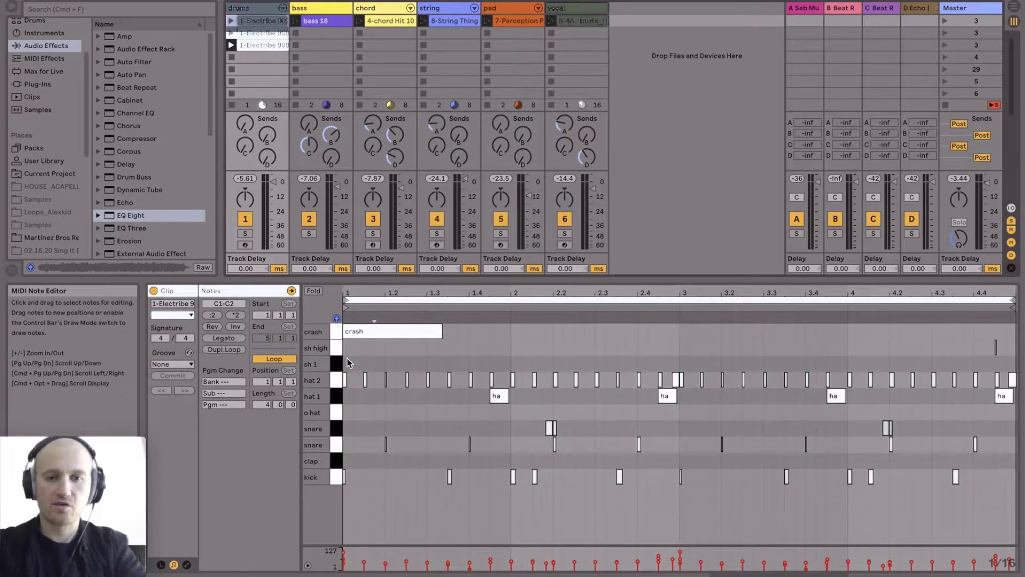
left_click_drag(344, 360, 1019, 382)
key("Delete")
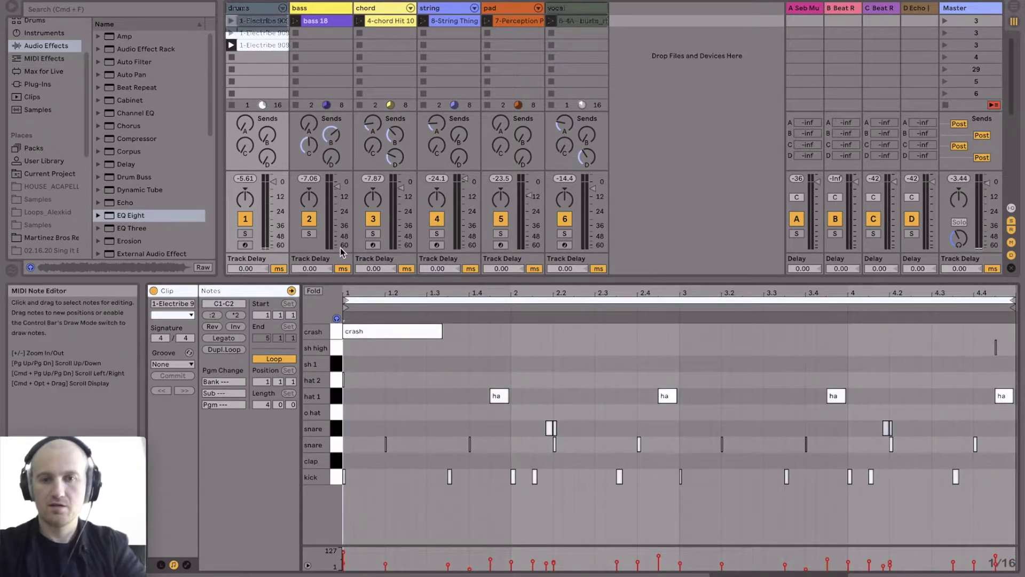
Play each of the three drums clip variations in turn to compare them.
left_click(231, 21)
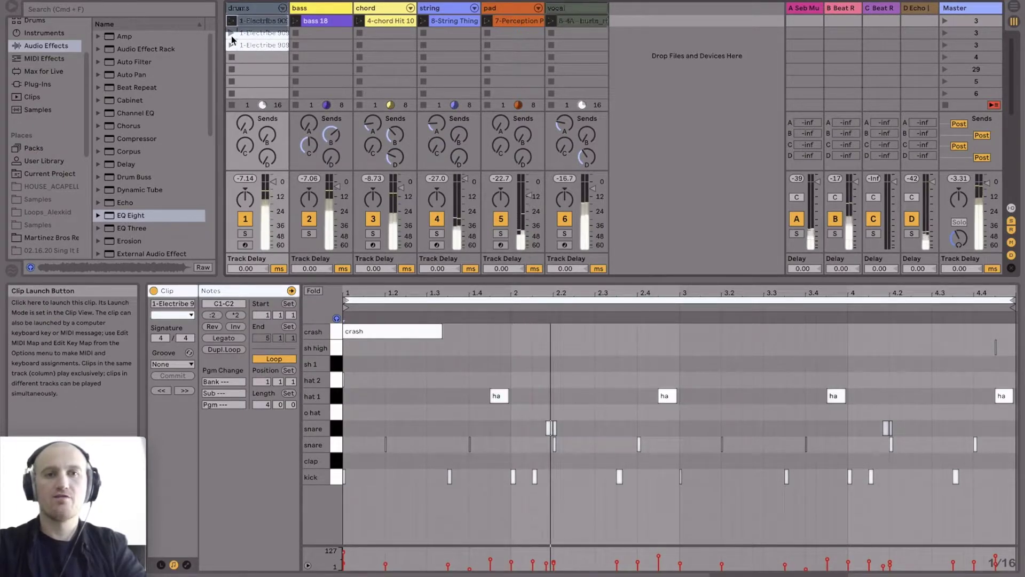
left_click(231, 34)
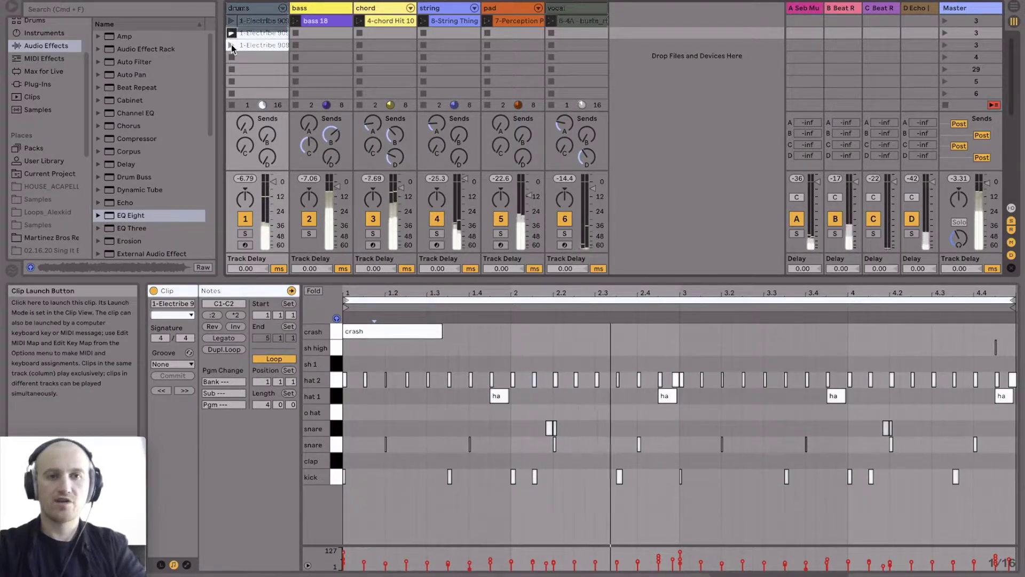
left_click(231, 45)
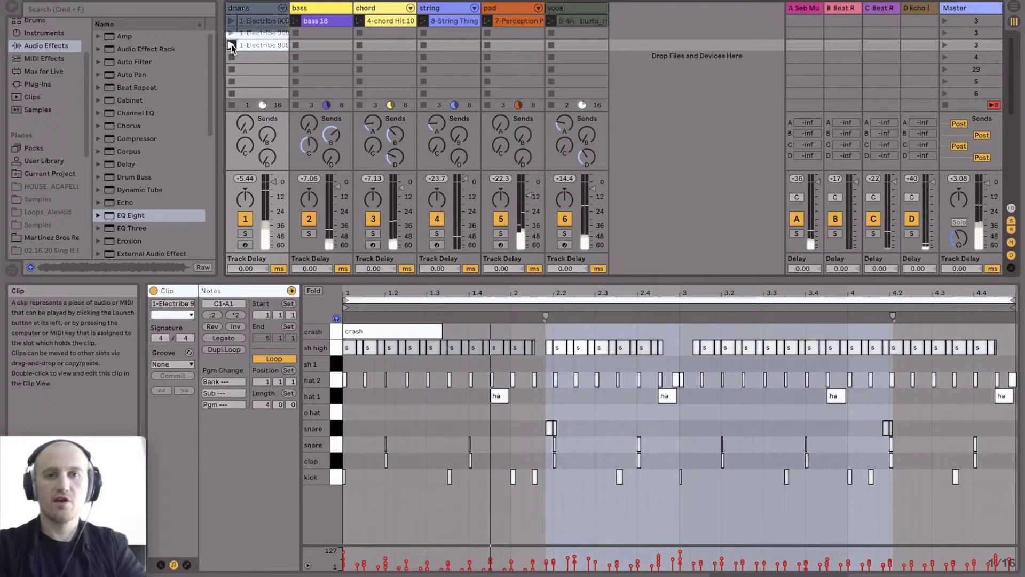
left_click(246, 21)
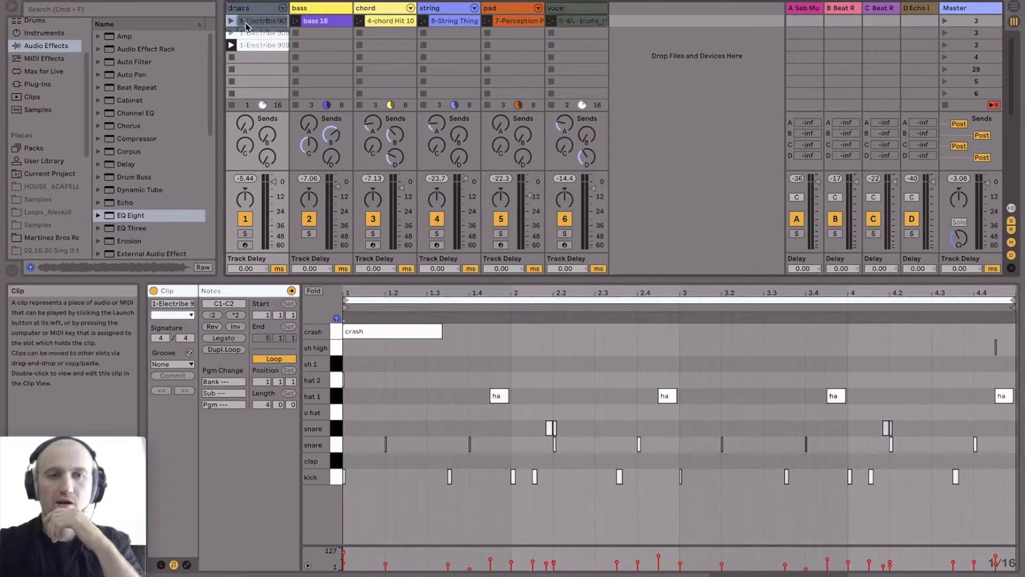
right_click(246, 25)
Colour the top drums clip orange and the second one blue, then switch to Arrangement View.
left_click(267, 202)
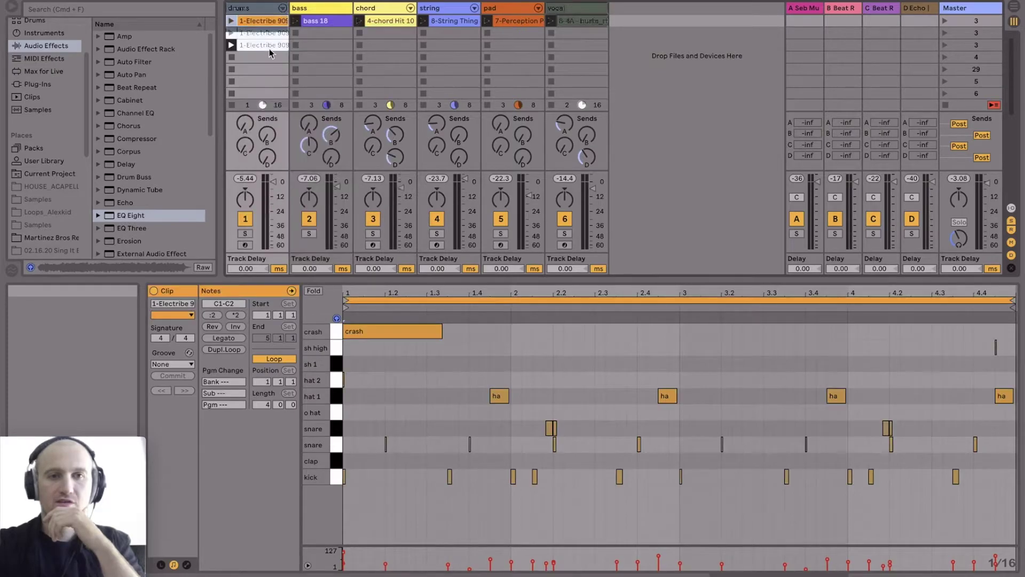
left_click(264, 36)
right_click(264, 35)
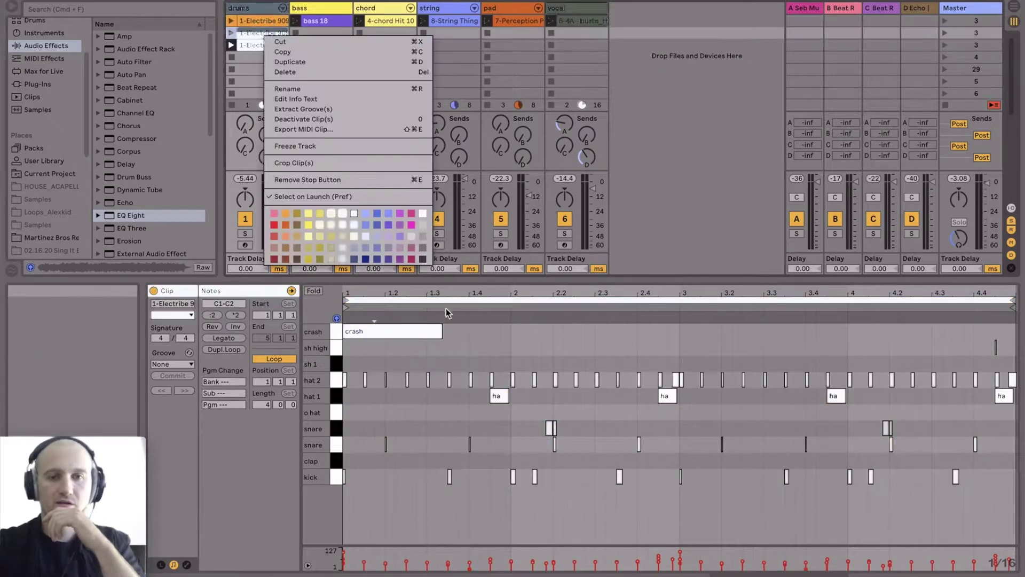
left_click(387, 214)
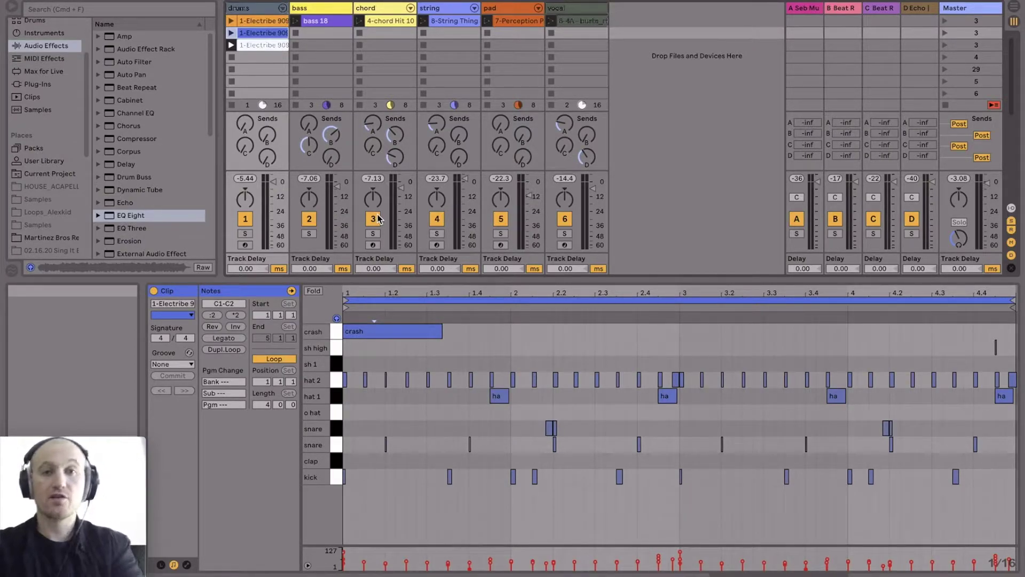
key("Tab")
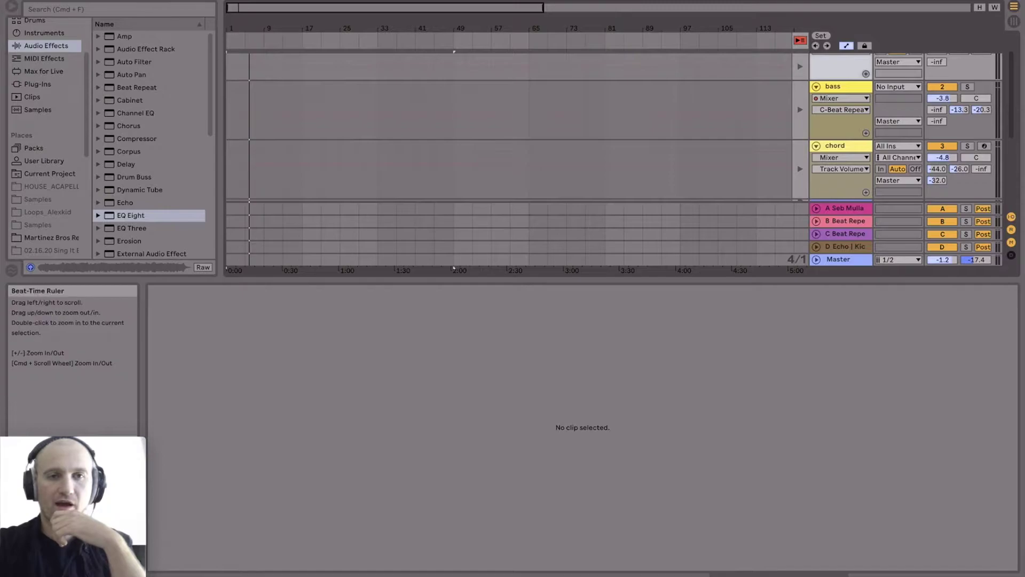
Zoom in on the start of the arrangement and start playback.
left_click_drag(226, 33, 226, 142)
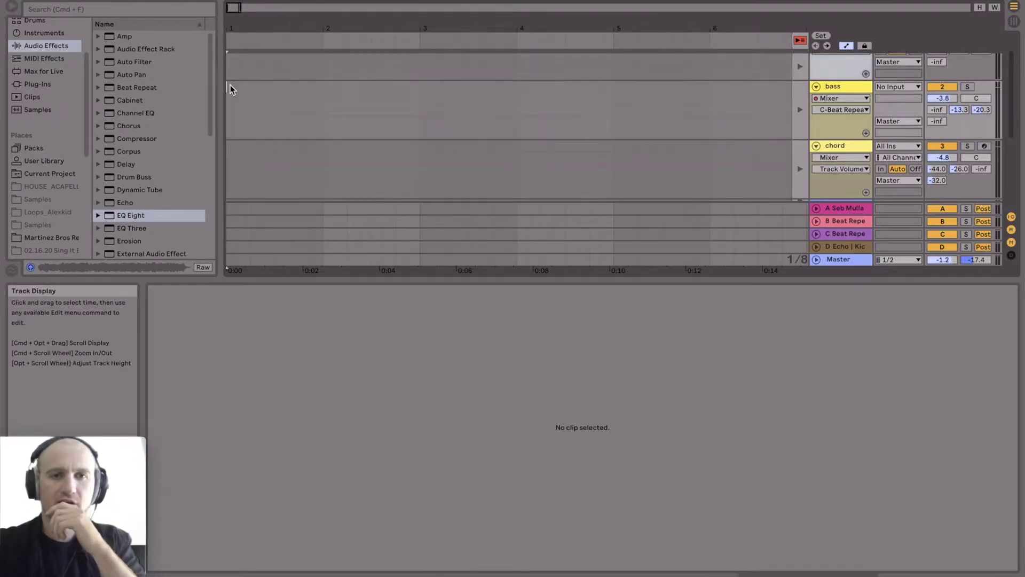
key("space")
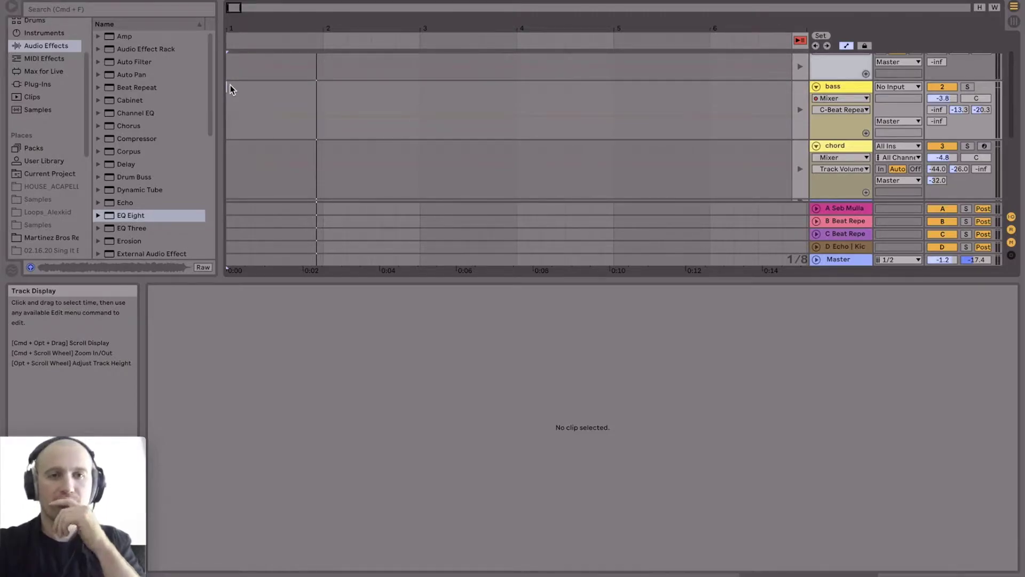
Place the 1-Electribe 909 - F 2 drum clip at the start of the drums track.
key("Tab")
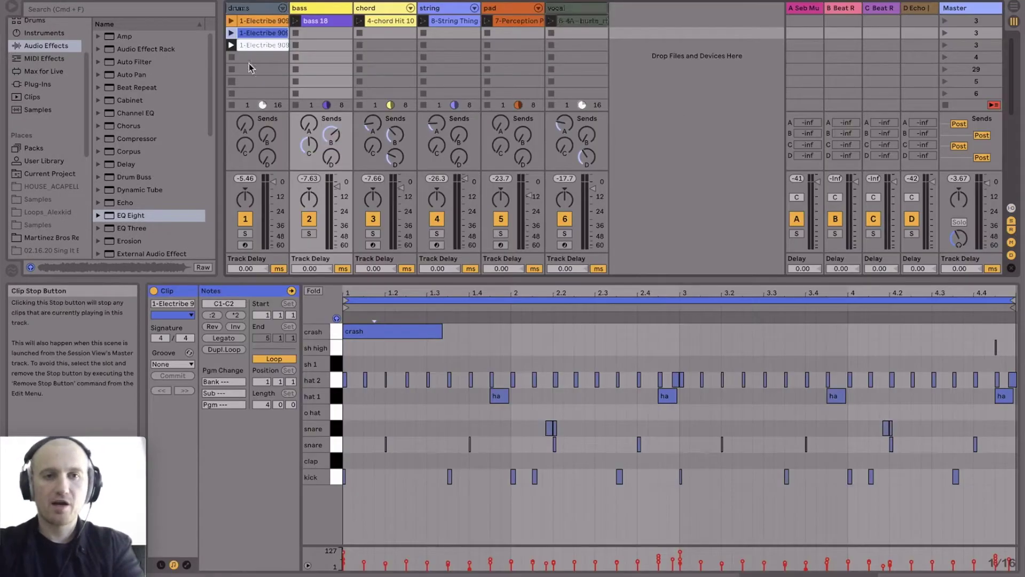
left_click_drag(255, 24, 229, 66)
key("Tab")
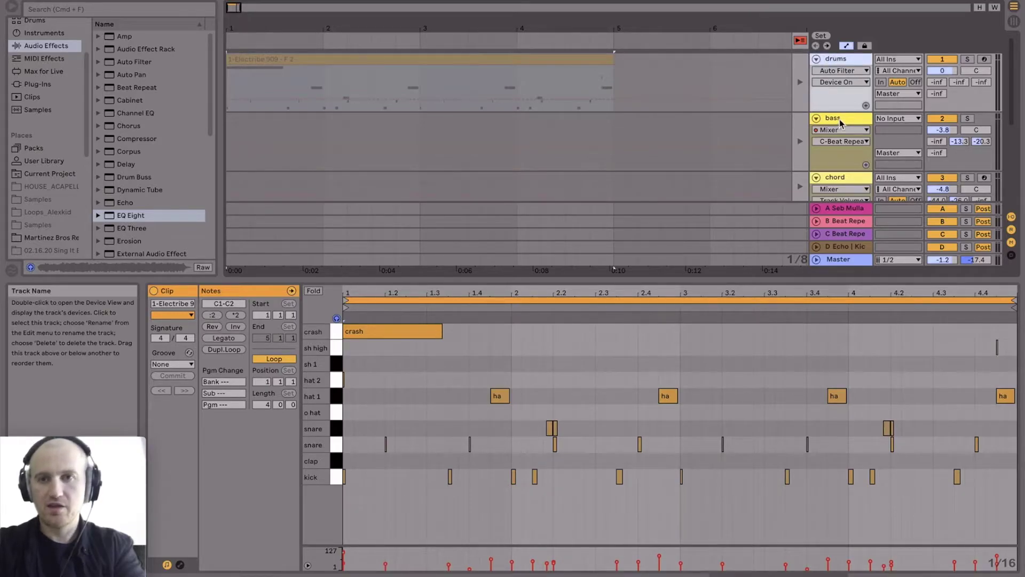
key("Tab")
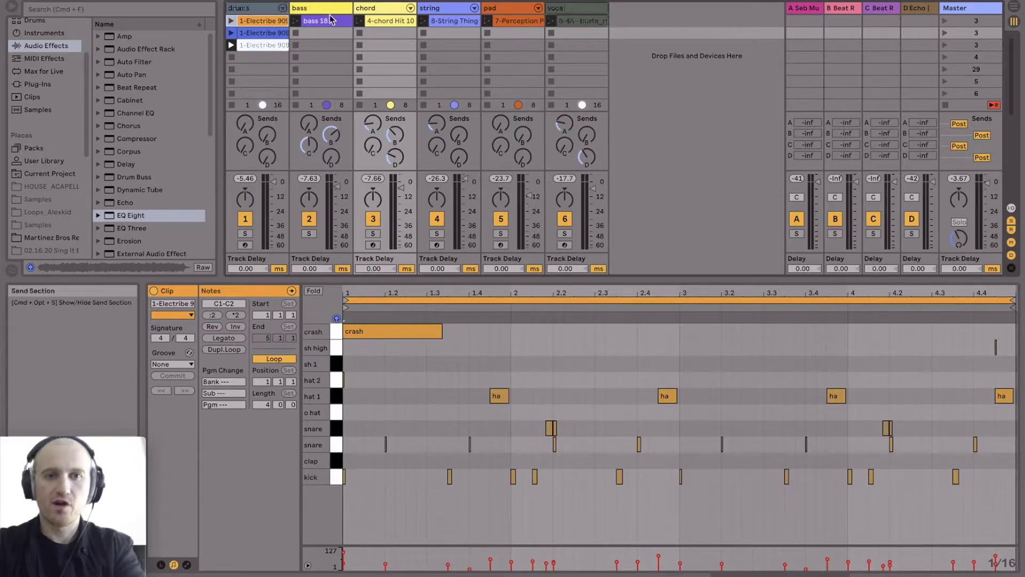
key("Tab")
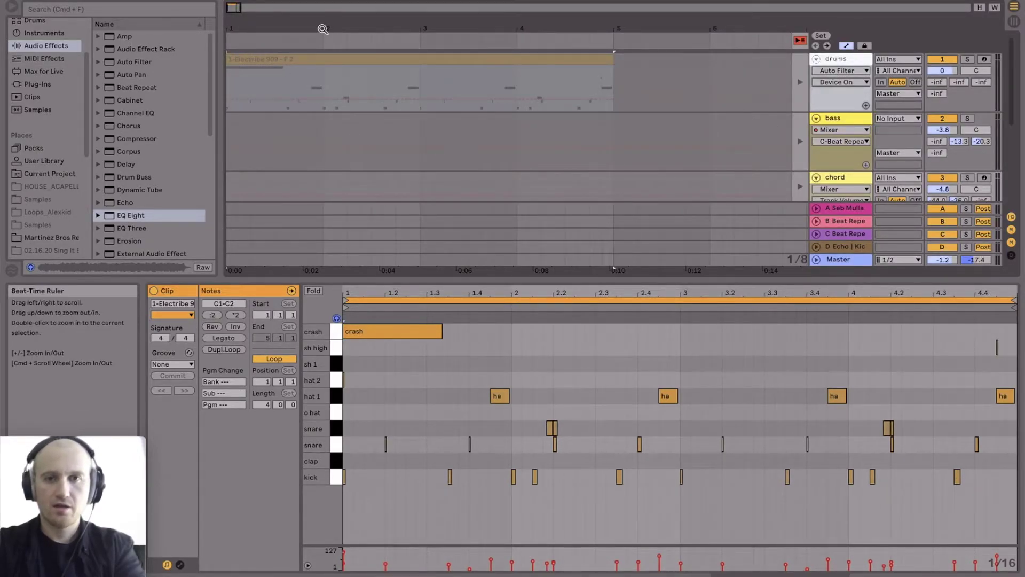
key("minus")
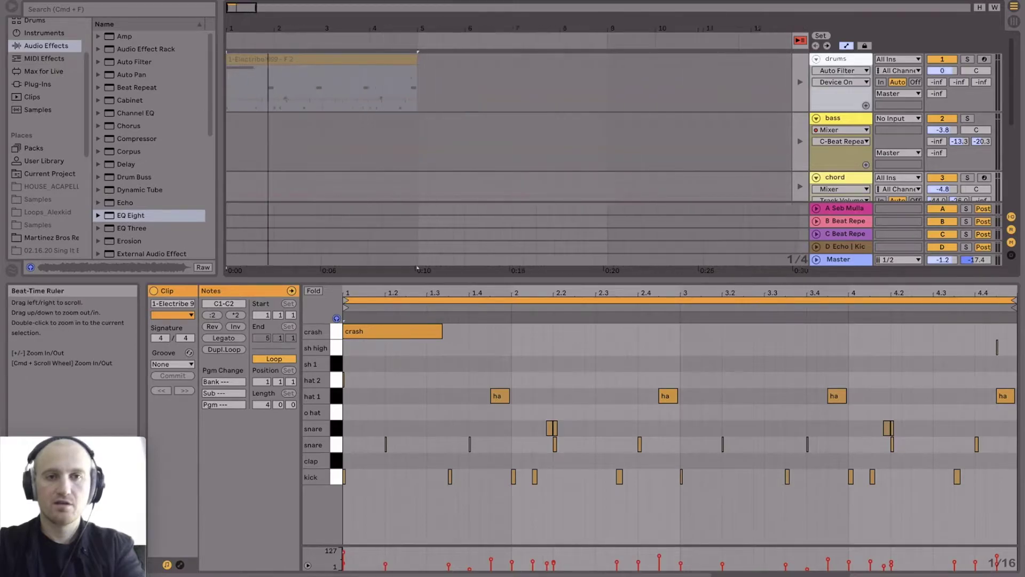
Add the bass 18 clip to the bass track, extend it to bar 5, and restore arrangement playback.
key("Tab")
key("Tab")
left_click_drag(319, 26, 230, 144)
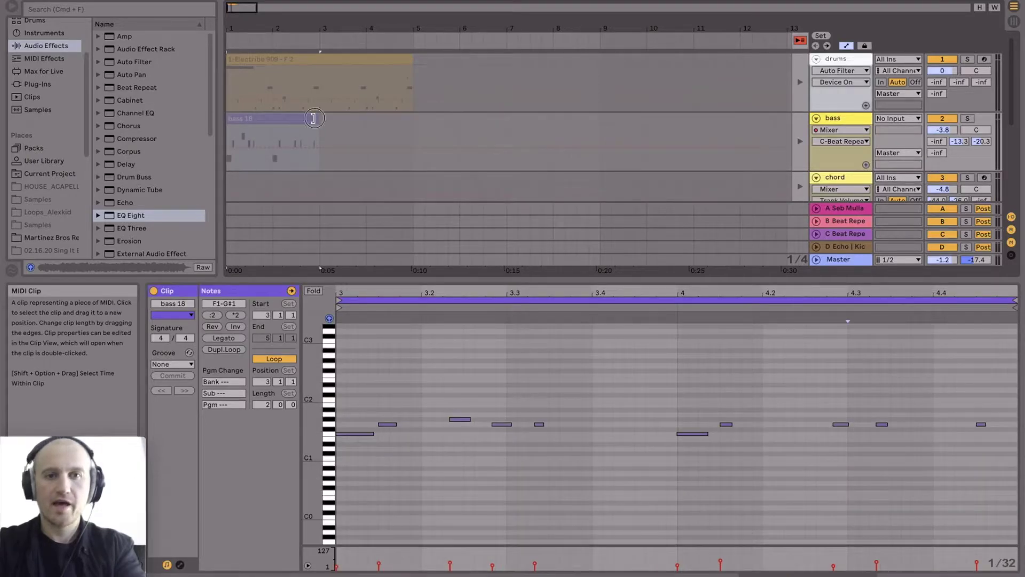
left_click_drag(314, 118, 410, 118)
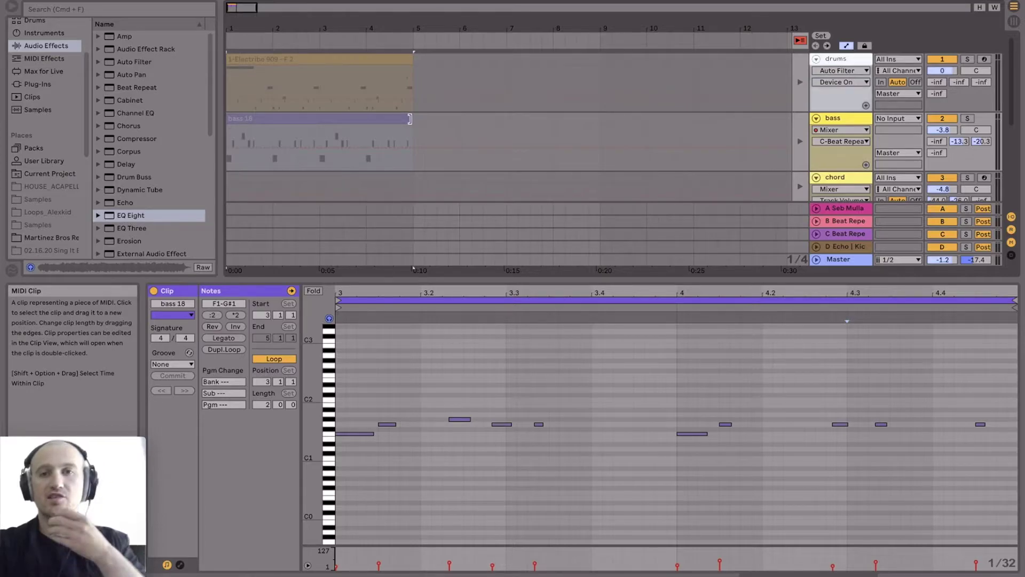
left_click(801, 41)
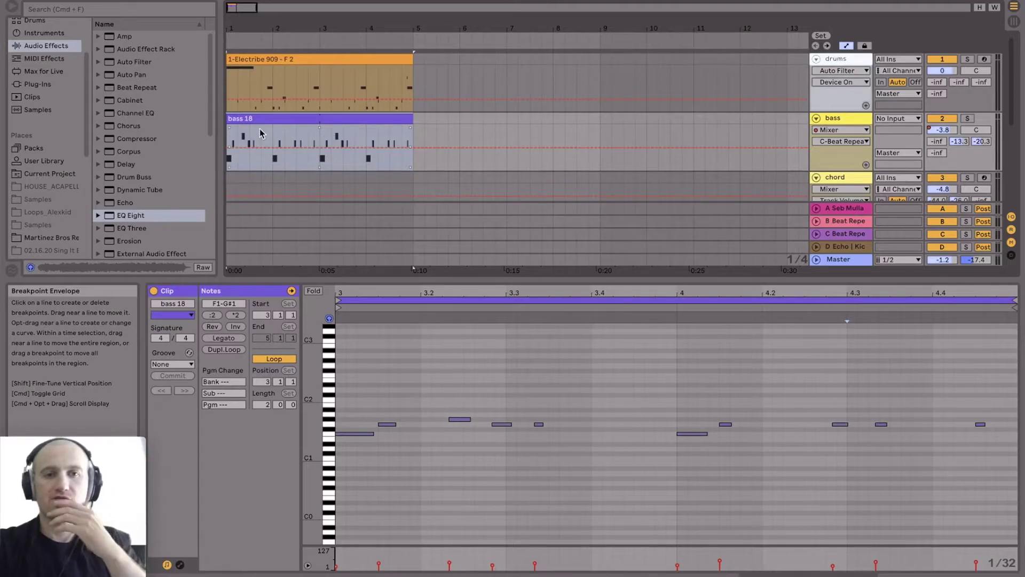
Deselect clips, play the opening drum and bass bars while zooming out, then return to Session View.
left_click(229, 181)
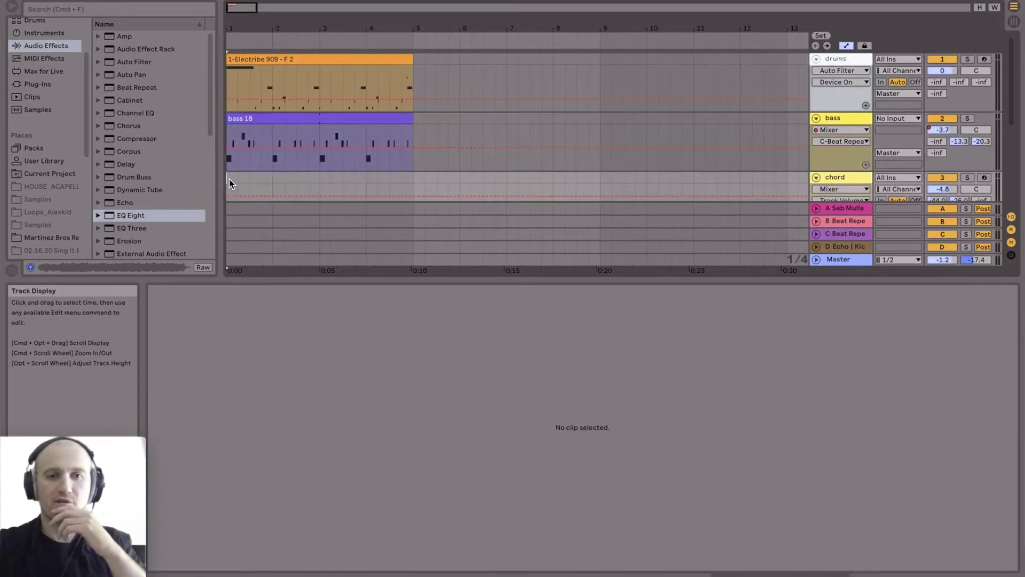
key("space")
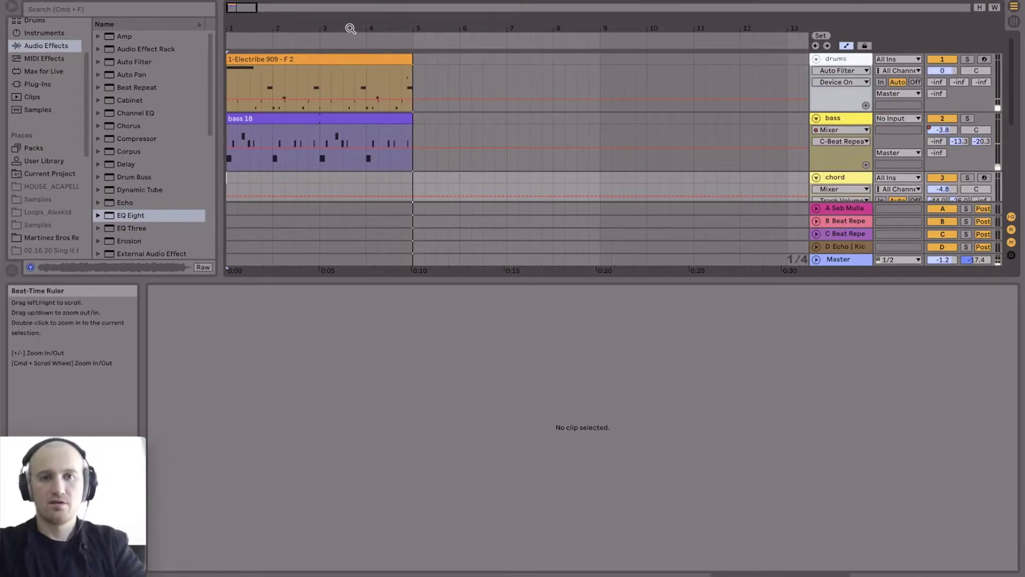
left_click_drag(351, 41, 350, 21)
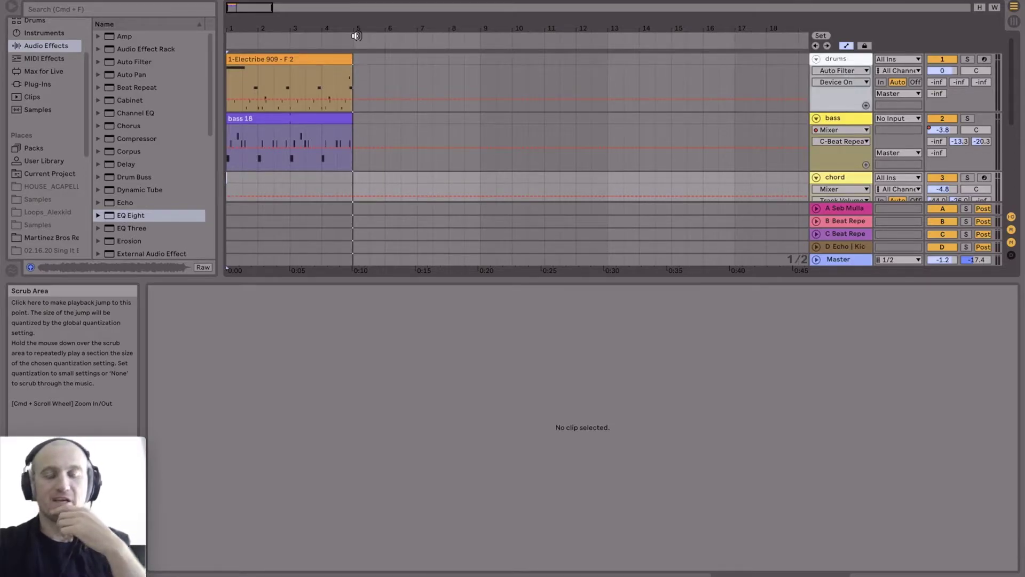
key("Tab")
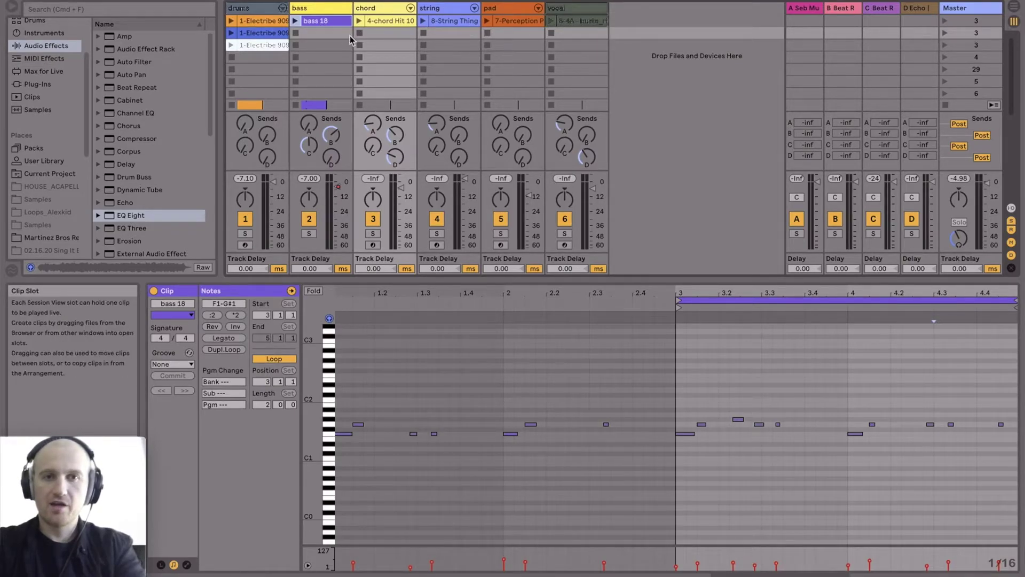
Place 4-chord Hit 10 on the chord track at bar 5 and extend bass 18 and drums to bar 9.
left_click_drag(386, 20, 486, 164)
key("Tab")
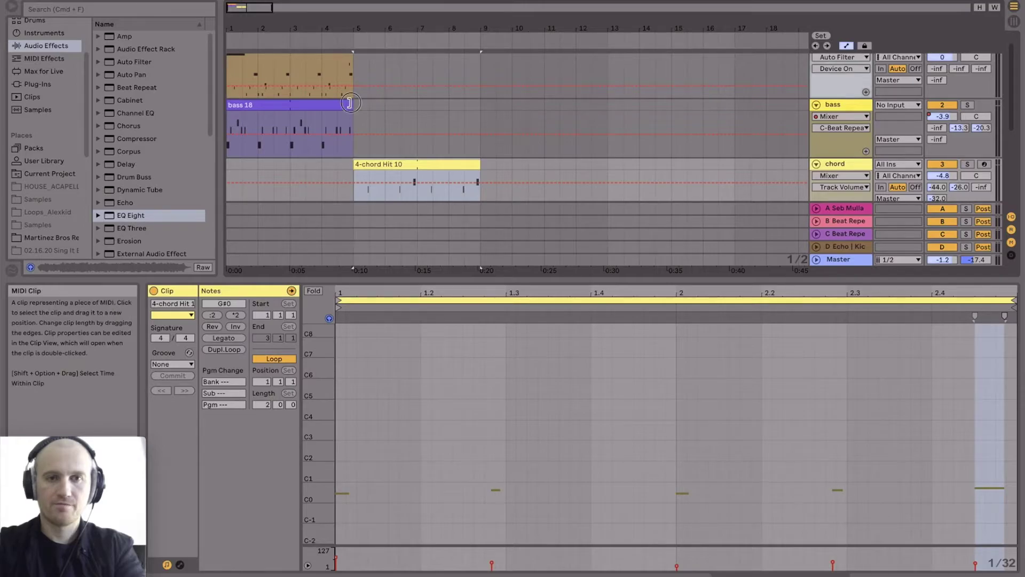
left_click_drag(353, 103, 485, 95)
scroll(437, 98, "up", 1)
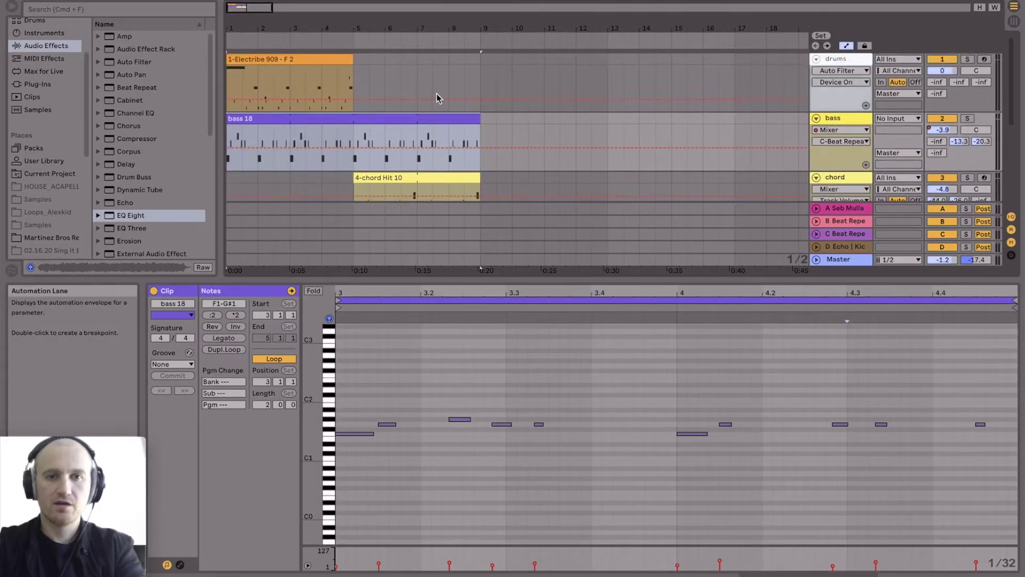
left_click_drag(353, 61, 473, 60)
Add the blue drum clip variation to the drums track at bar 9.
key("Tab")
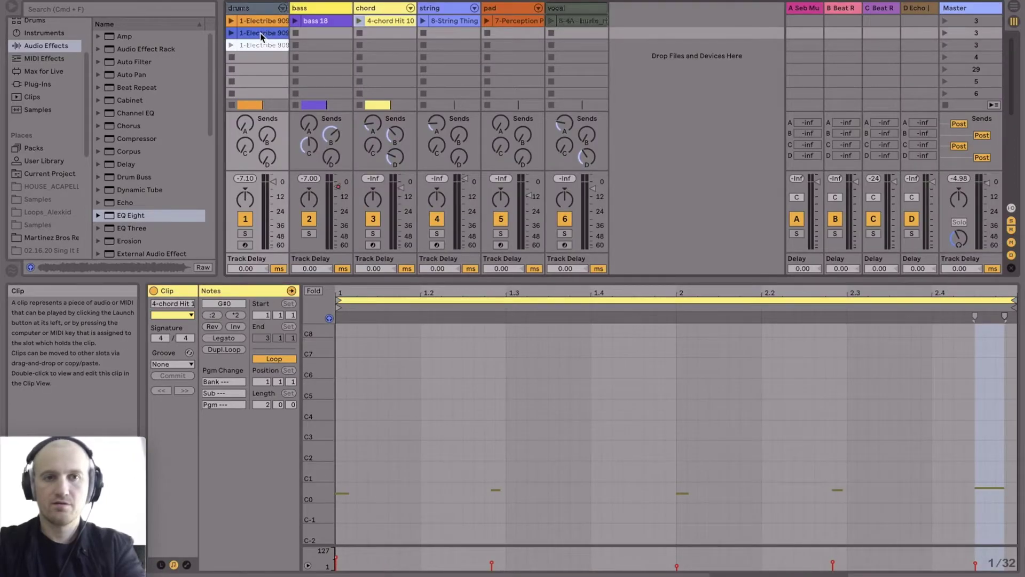
key("Tab")
left_click_drag(262, 33, 483, 75)
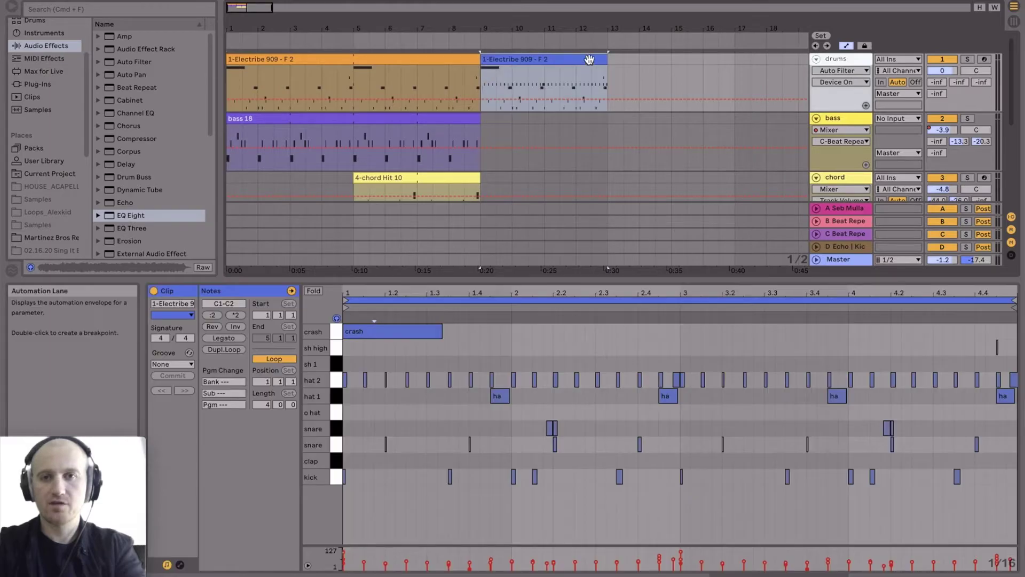
Extend the blue drum clip, bass 18 and 4-chord Hit 10 to bar 17.
left_click_drag(605, 60, 735, 60)
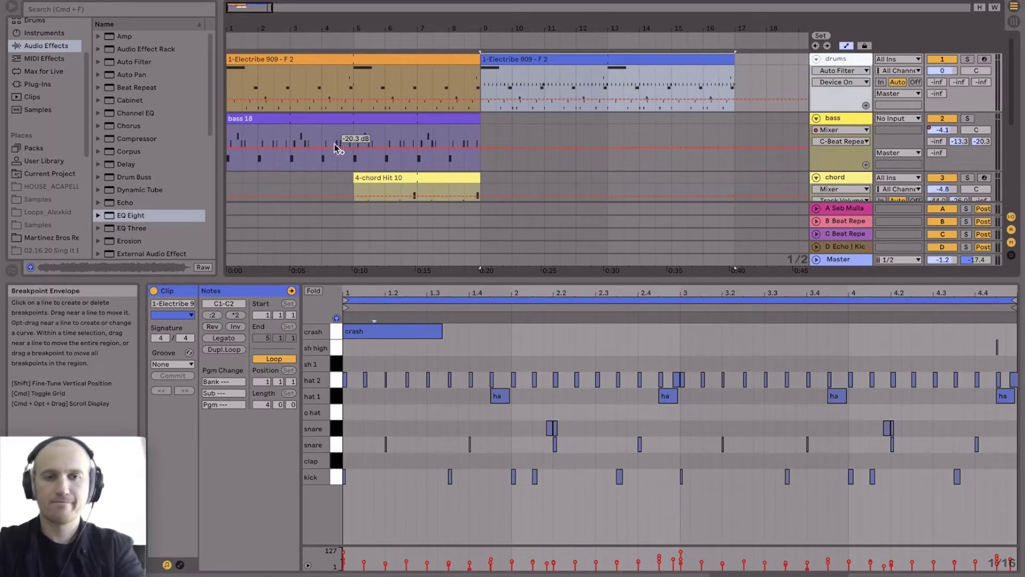
left_click_drag(477, 118, 735, 118)
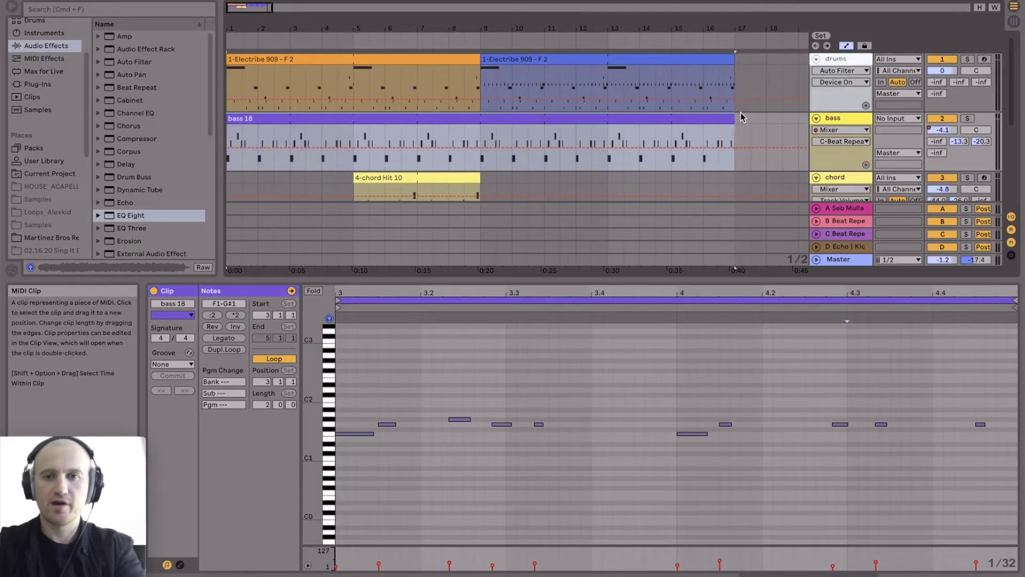
scroll(510, 159, "down", 3)
left_click(464, 134)
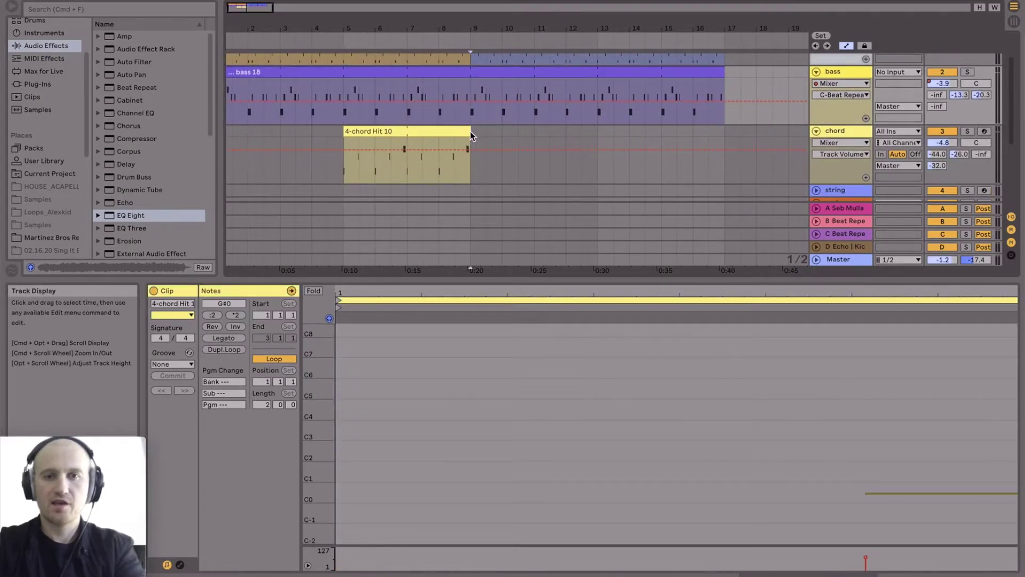
left_click_drag(470, 131, 732, 130)
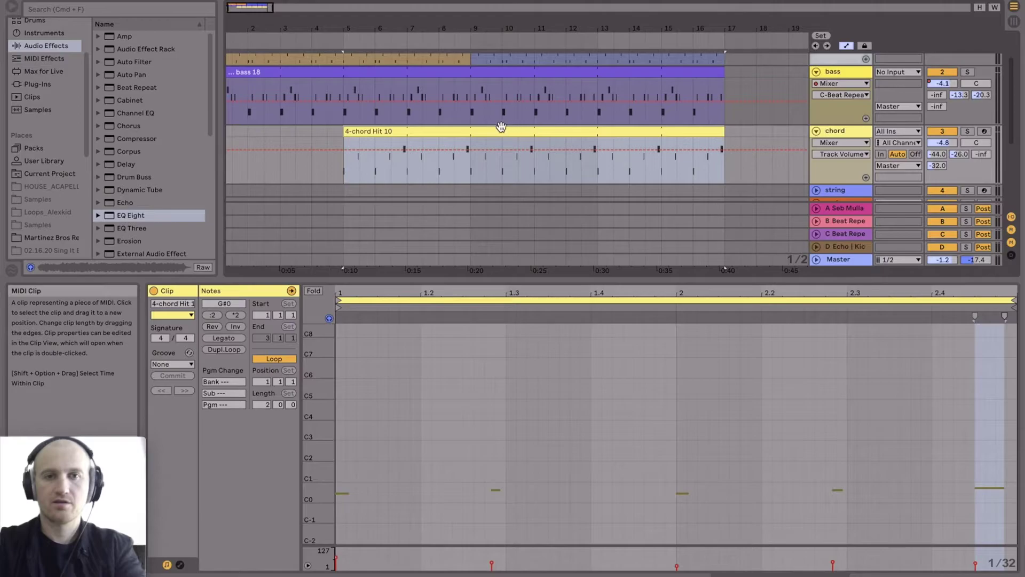
scroll(501, 130, "up", 3)
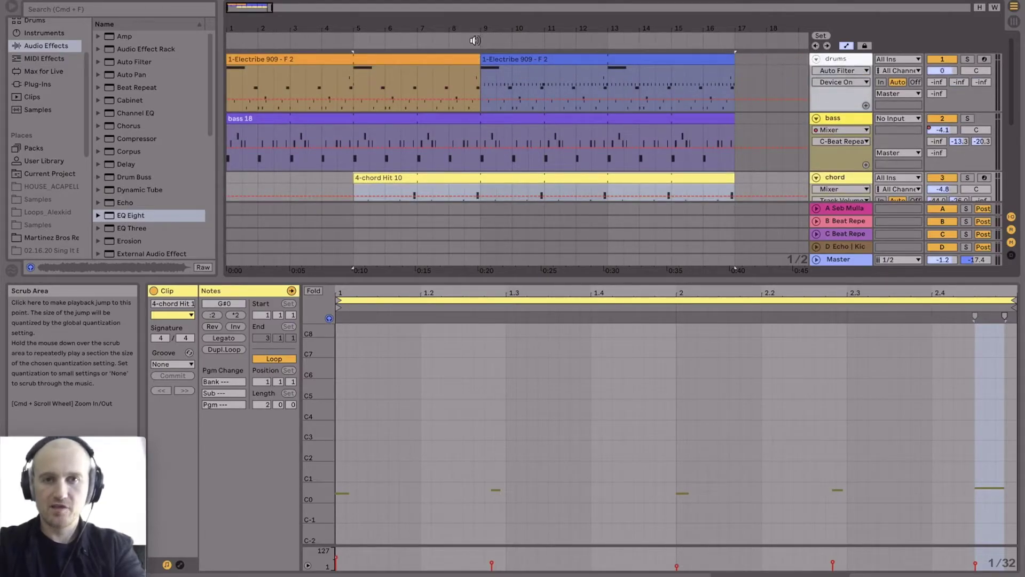
Shorten the first drum clip to leave a break before bar 9, play it, and enlarge the arrangement area.
left_click_drag(477, 53, 465, 55)
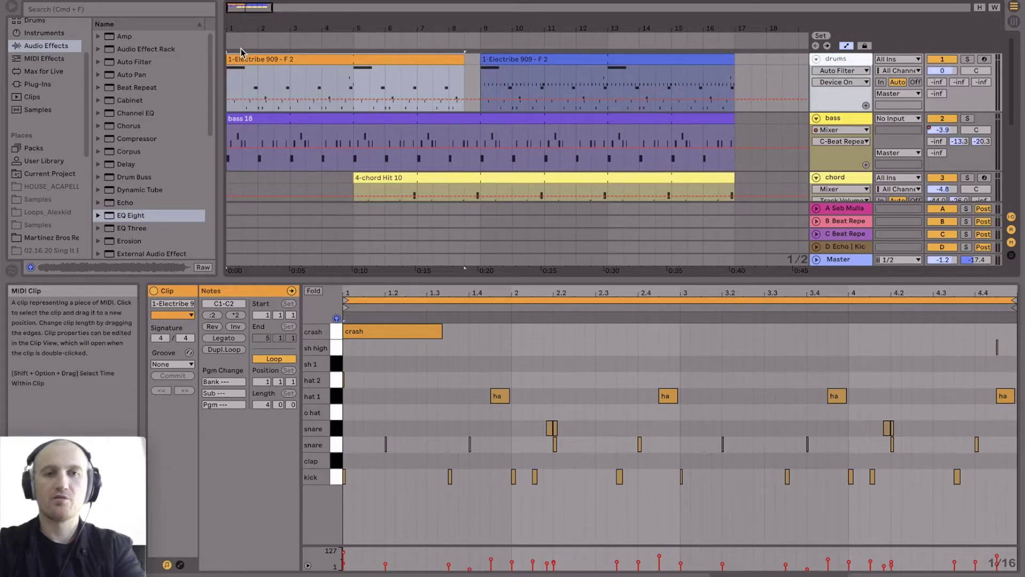
left_click(338, 42)
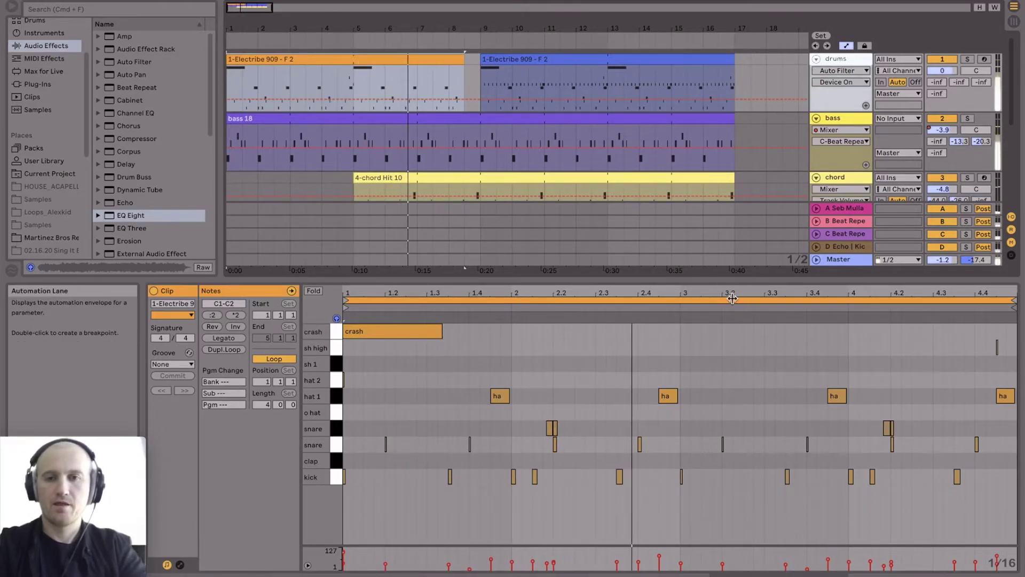
left_click_drag(725, 280, 726, 421)
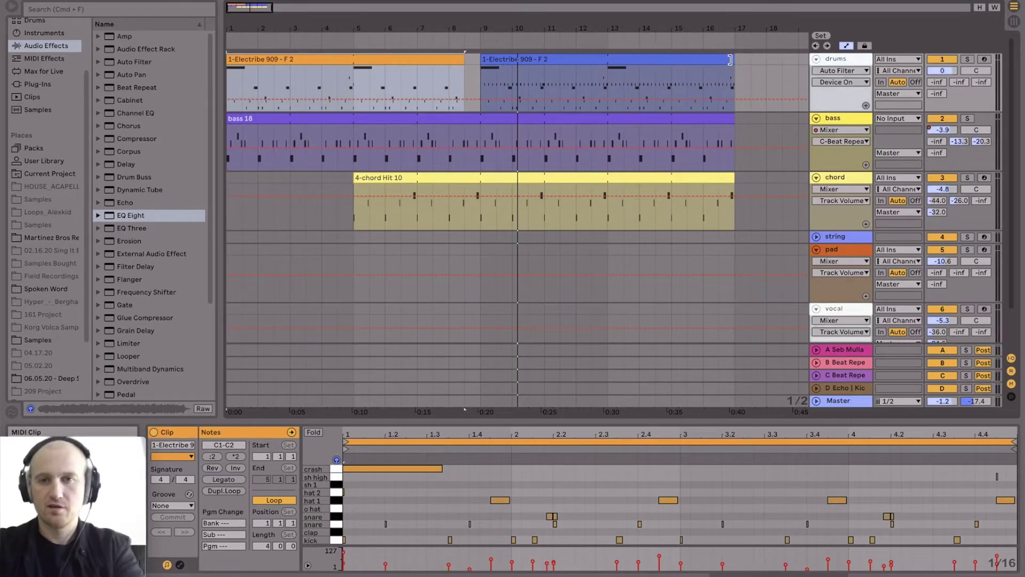
Keep the second drum clip ending at bar 17 and bring 7-Perception Pad 2 in at bar 9.
left_click_drag(730, 59, 722, 60)
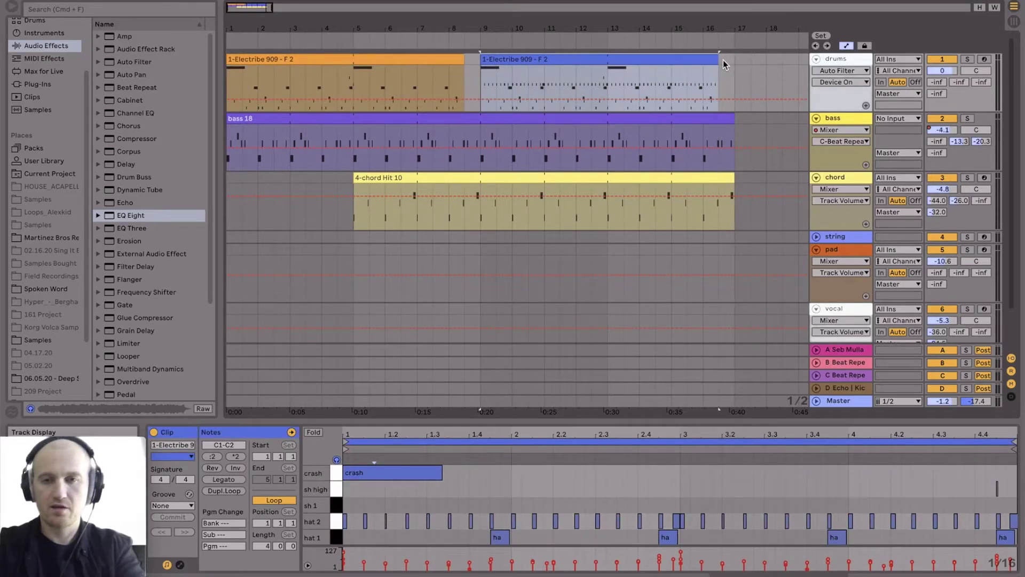
left_click_drag(719, 60, 731, 59)
key("Tab")
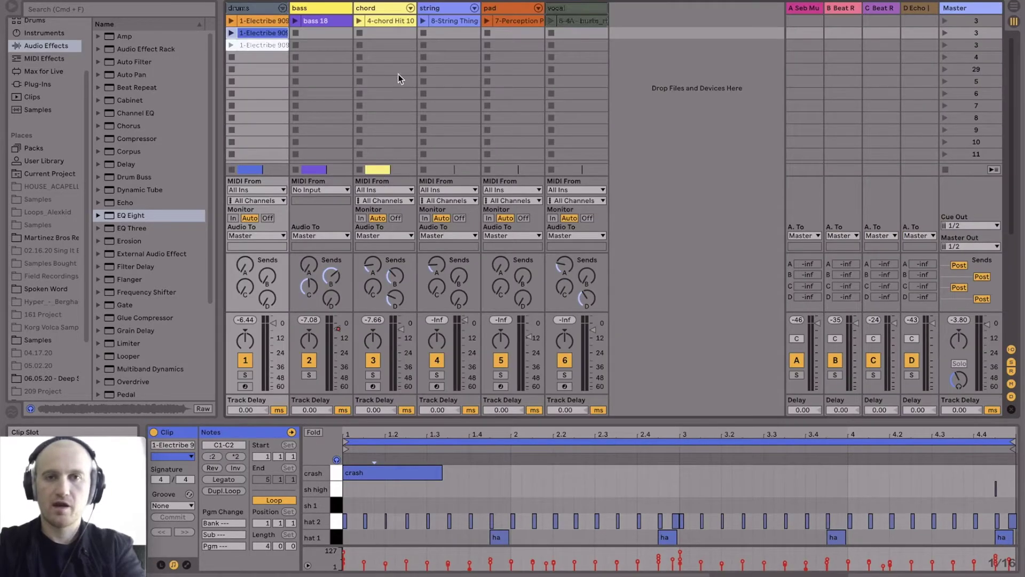
left_click_drag(509, 21, 735, 234)
key("Tab")
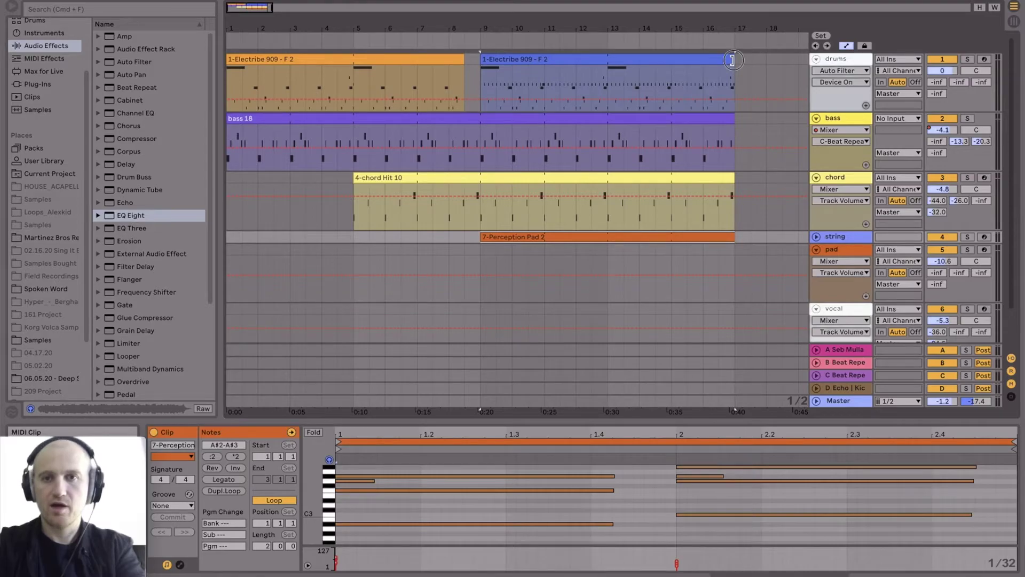
Shorten the second drum clip for a break and add a third drum clip spanning bars 17–25.
left_click_drag(732, 60, 719, 61)
key("Tab")
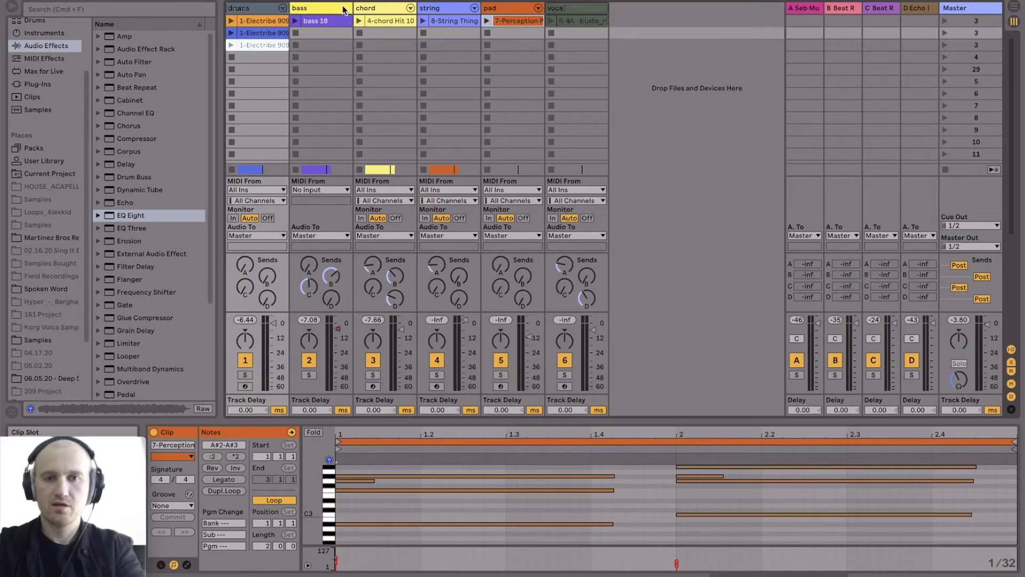
left_click_drag(255, 47, 740, 78)
key("Tab")
left_click_drag(742, 32, 559, 32)
left_click_drag(630, 58, 713, 57)
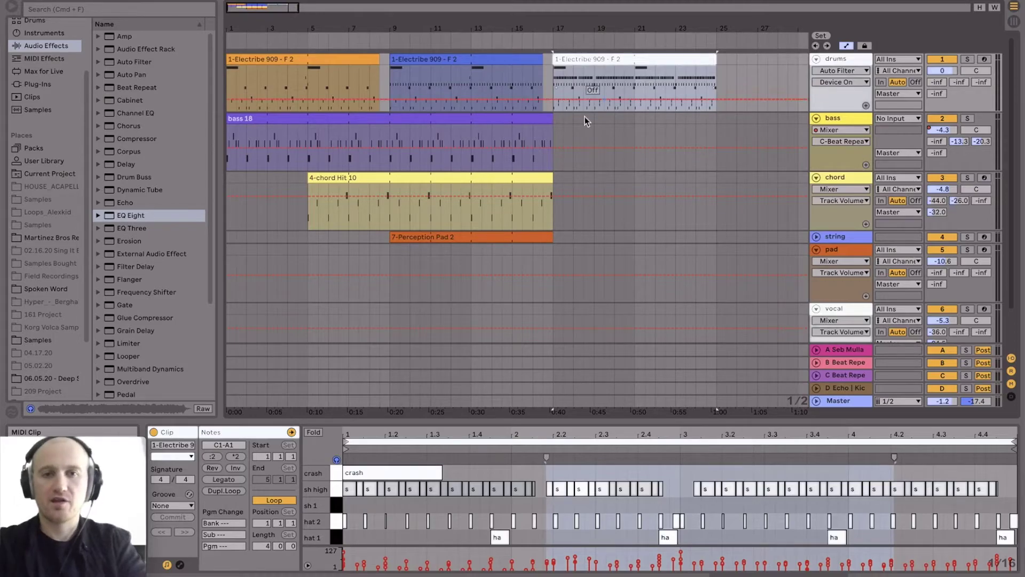
Extend bass 18 to bar 25 and place the busta rhymes vocal across bars 17–25.
left_click_drag(552, 118, 711, 117)
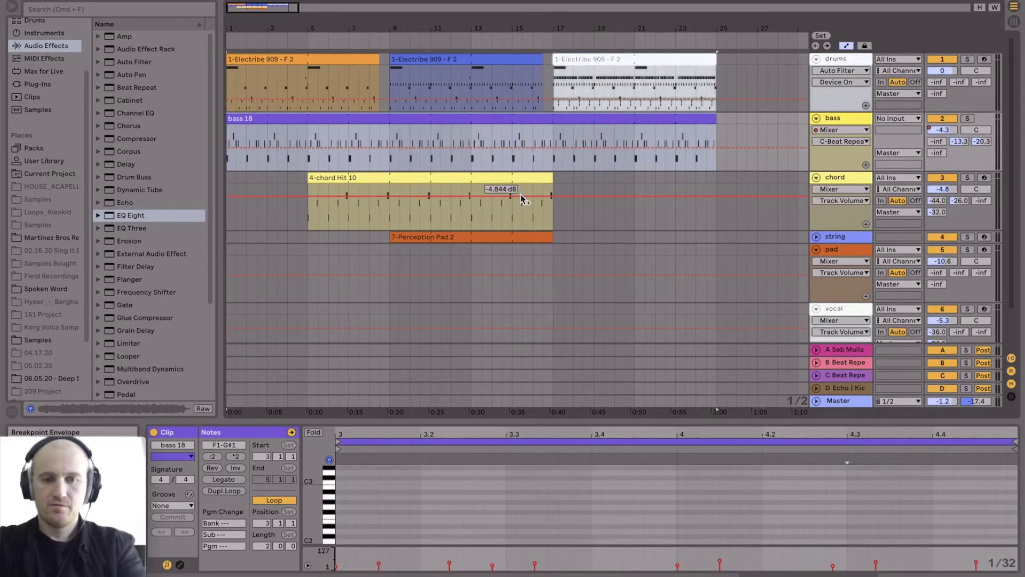
key("Tab")
key("Tab")
left_click_drag(581, 20, 556, 312)
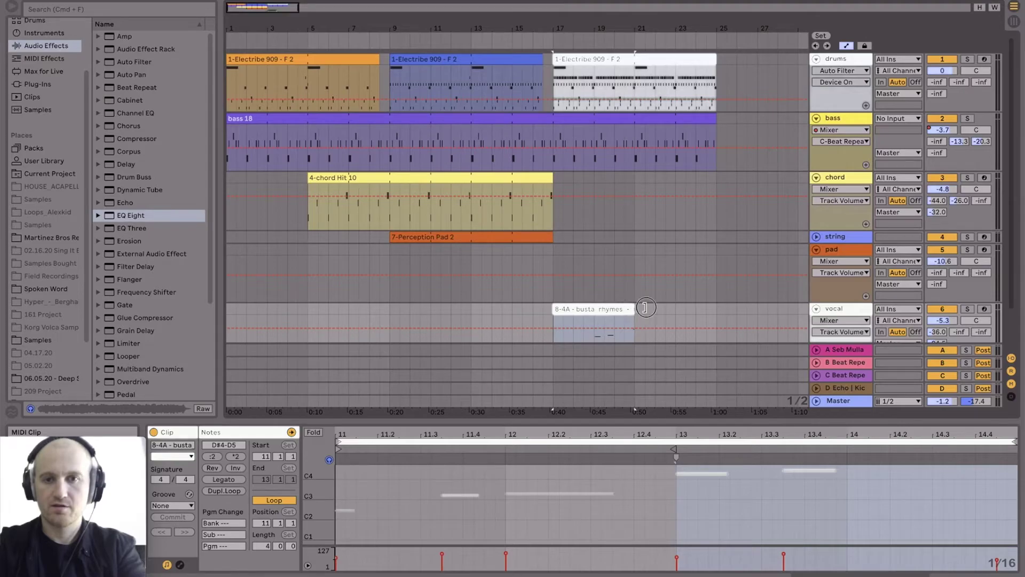
left_click_drag(645, 307, 719, 309)
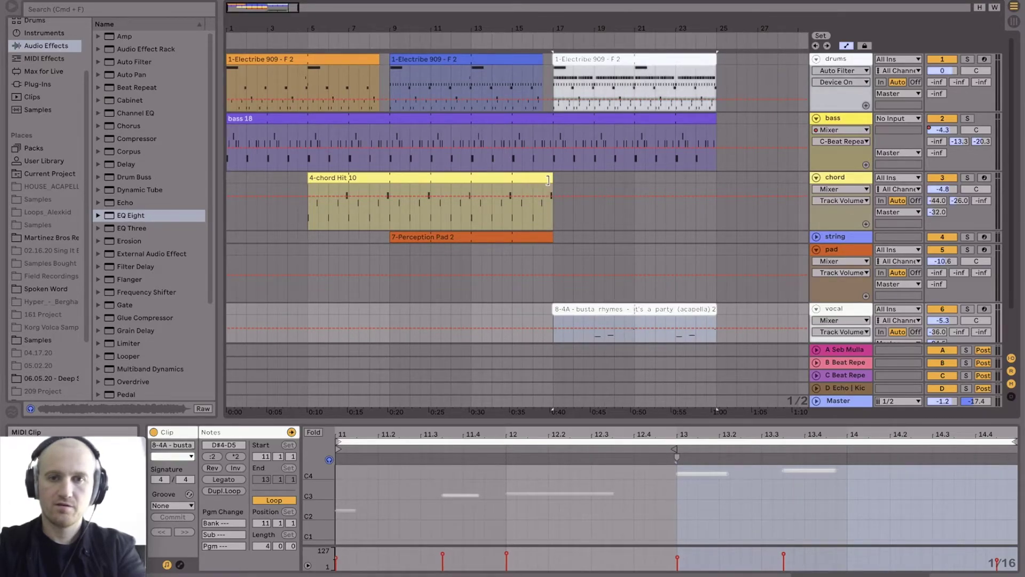
Stretch 4-chord Hit 10 to bar 25, audition playback, and move Perception Pad 2 onto the pad track.
left_click_drag(547, 180, 717, 179)
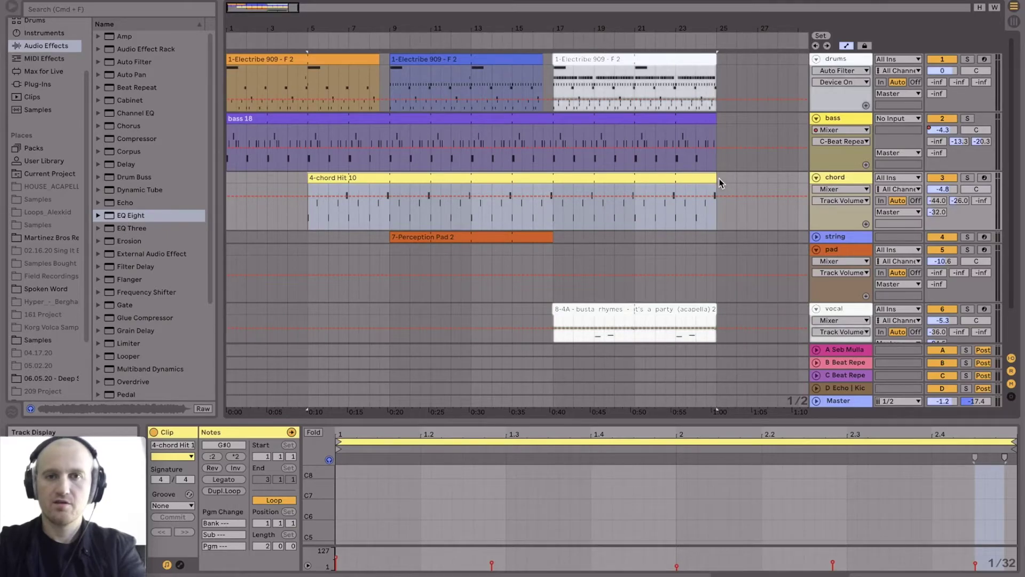
left_click(391, 89)
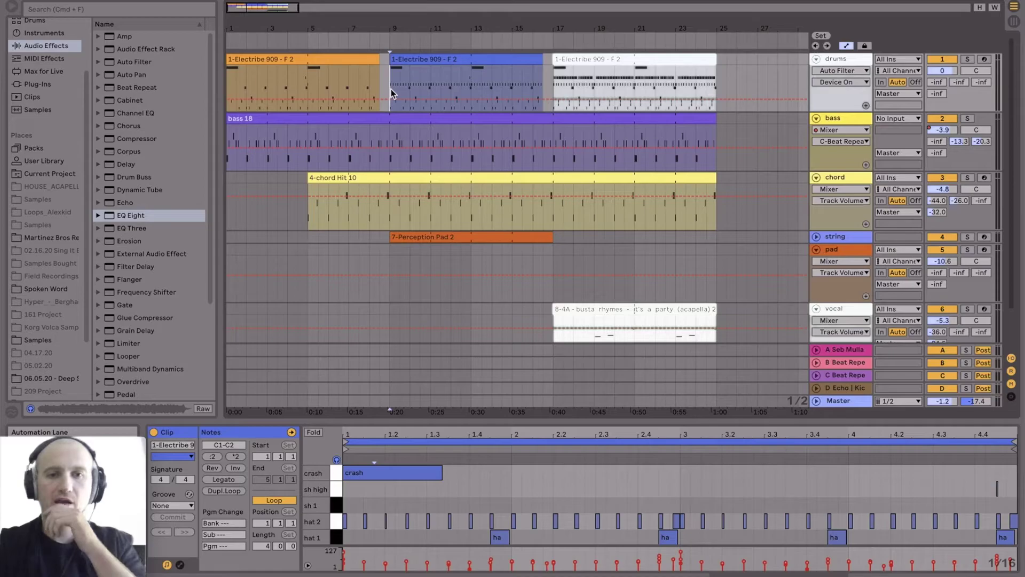
key("space")
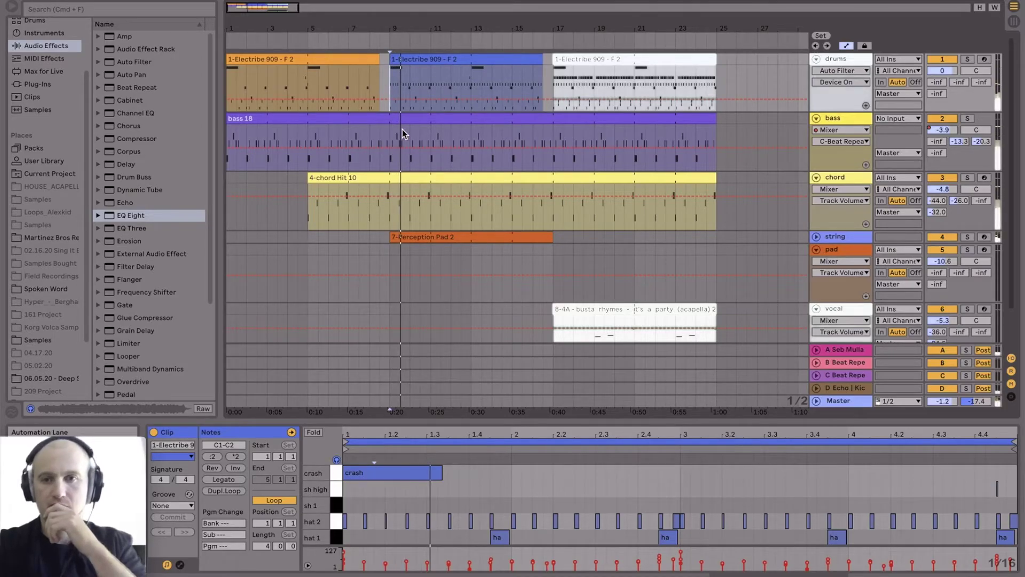
mouse_move(422, 232)
left_mouse_down()
mouse_move(427, 263)
mouse_move(423, 252)
left_mouse_up()
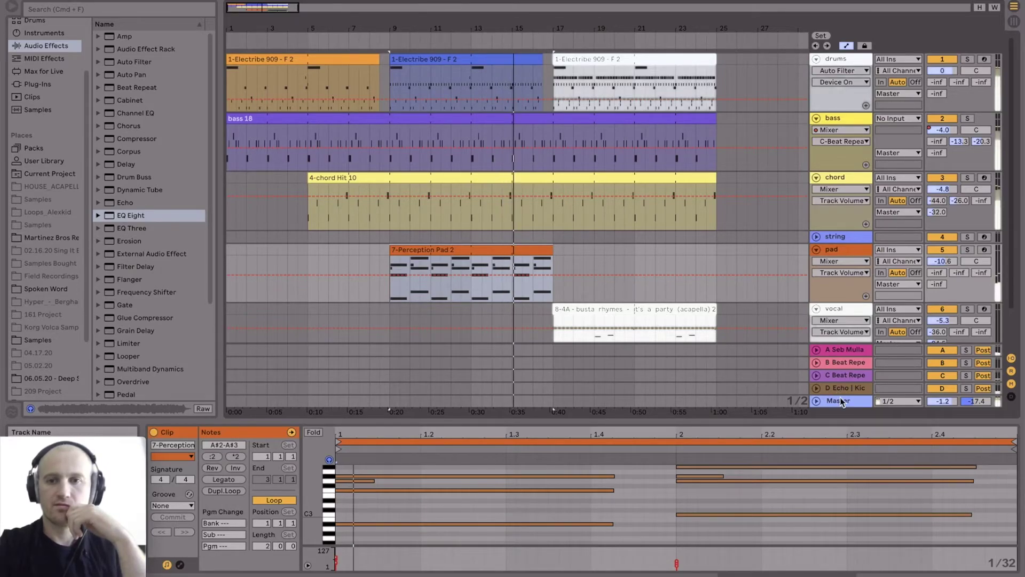
Hide the return tracks.
left_click(1011, 371)
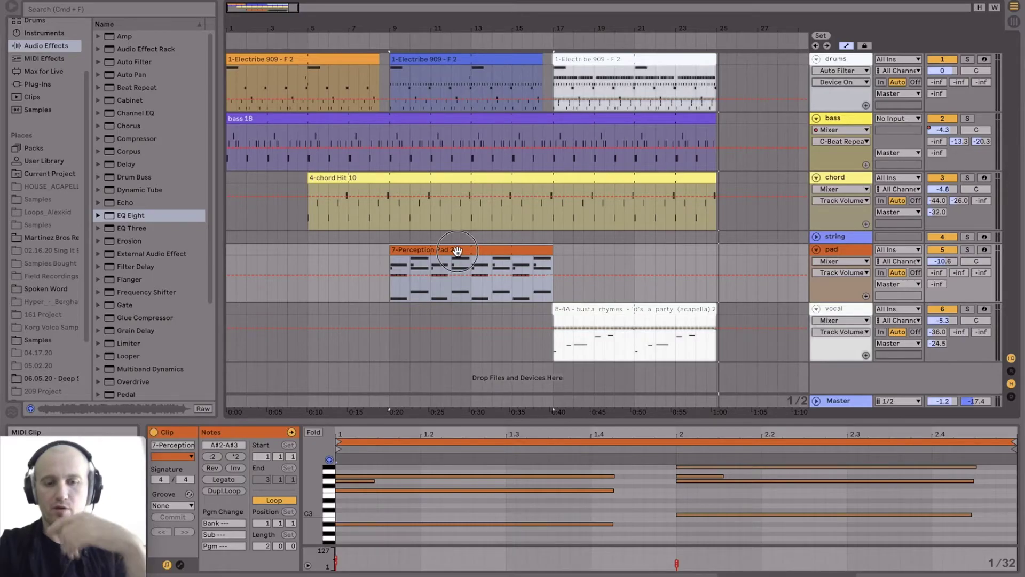
Duplicate the Perception Pad 2 clip so the copy starts at bar 25 on the pad track.
left_click_drag(457, 250, 788, 245)
Place 8-String Thing 4 at bar 25 and stretch the strings, chords and bass to bar 33.
key("Tab")
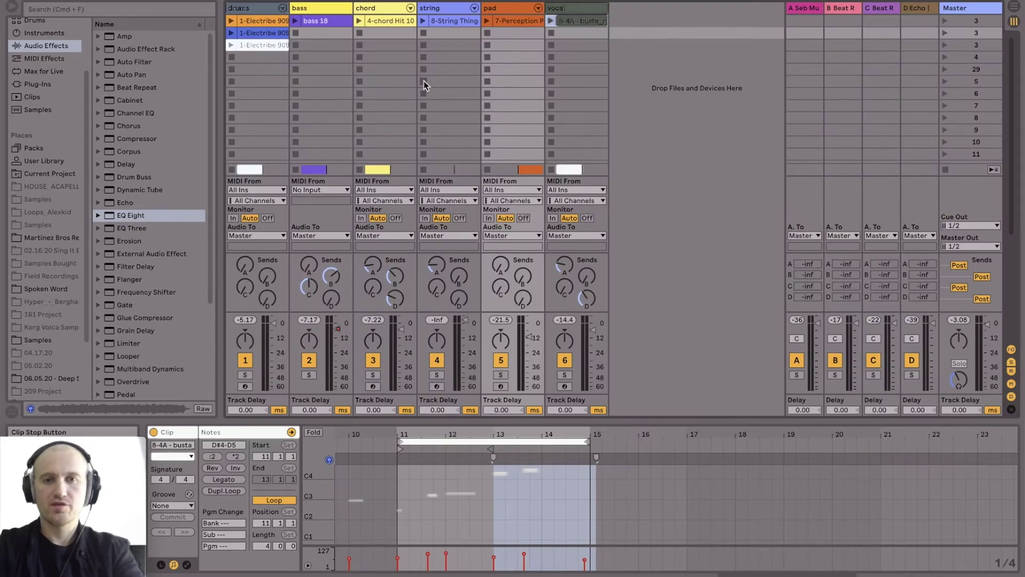
key("Tab")
left_click_drag(448, 27, 720, 236)
scroll(628, 208, "right", 5)
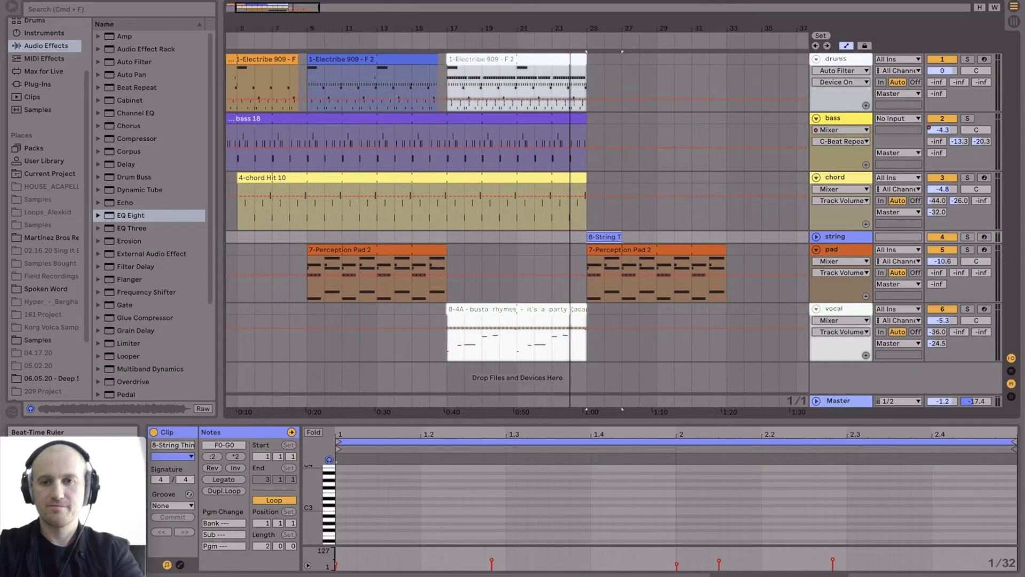
left_click_drag(607, 235, 714, 235)
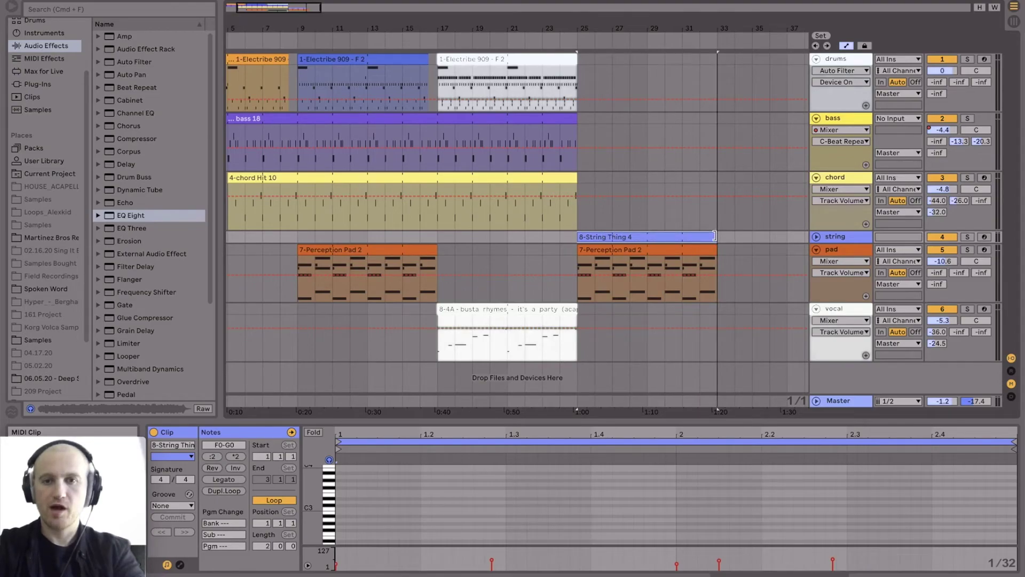
left_click_drag(574, 177, 723, 176)
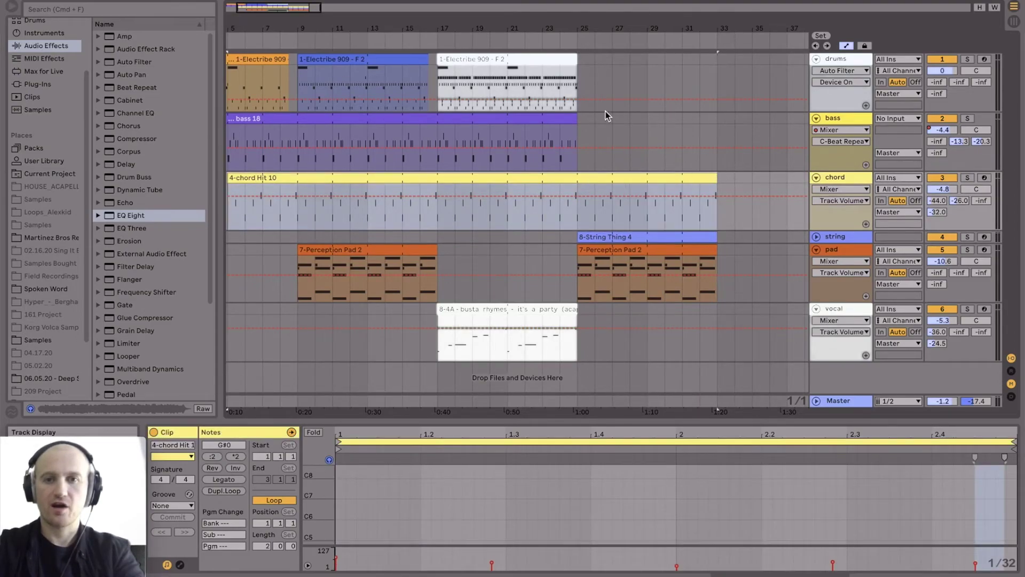
left_click_drag(573, 118, 719, 121)
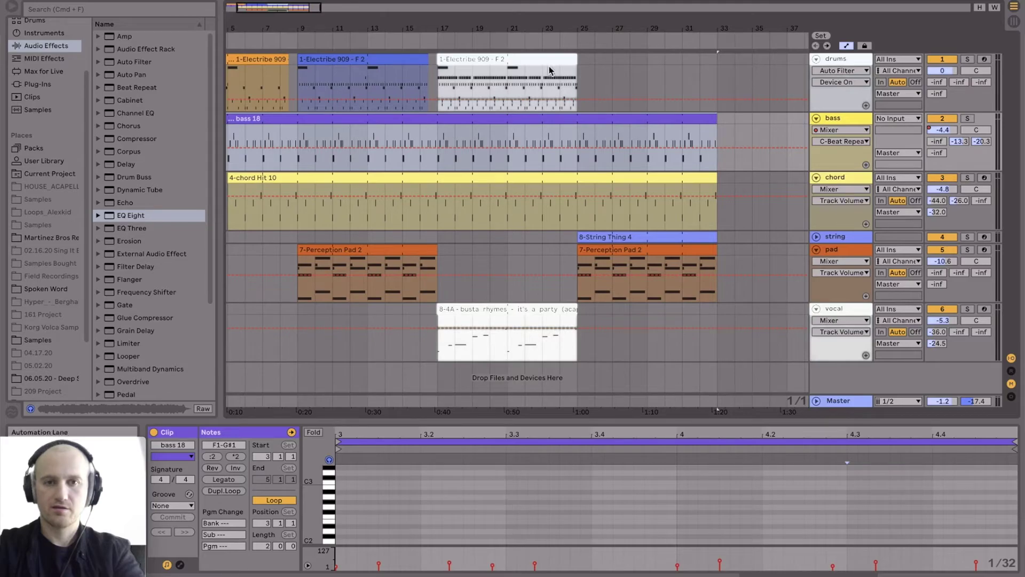
Trim the third drum clip to end before bar 25 and duplicate it to start at bar 25.
left_click_drag(574, 56, 573, 57)
scroll(577, 59, "up", 5)
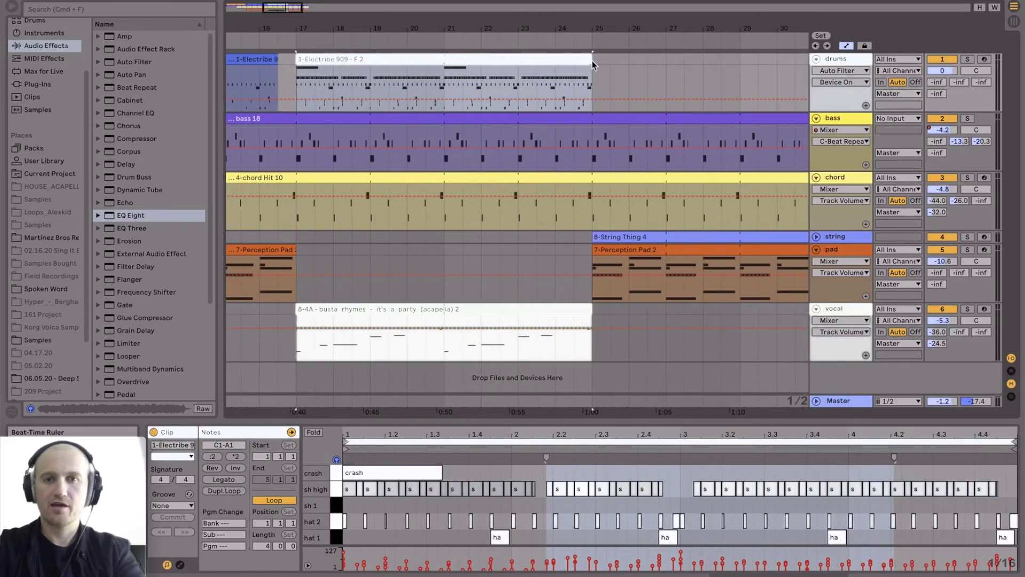
left_click_drag(577, 60, 569, 60)
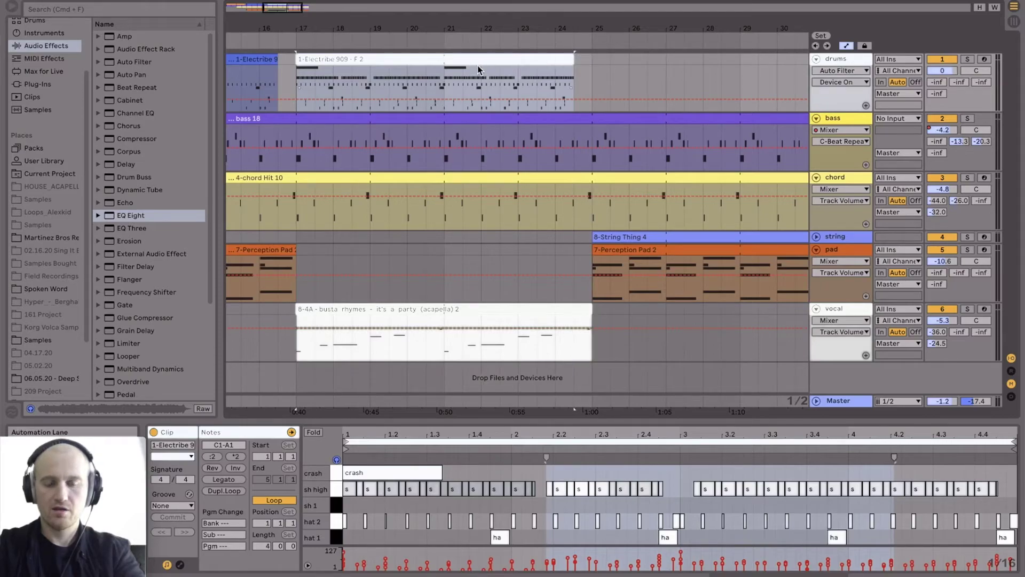
left_click_drag(479, 68, 684, 67)
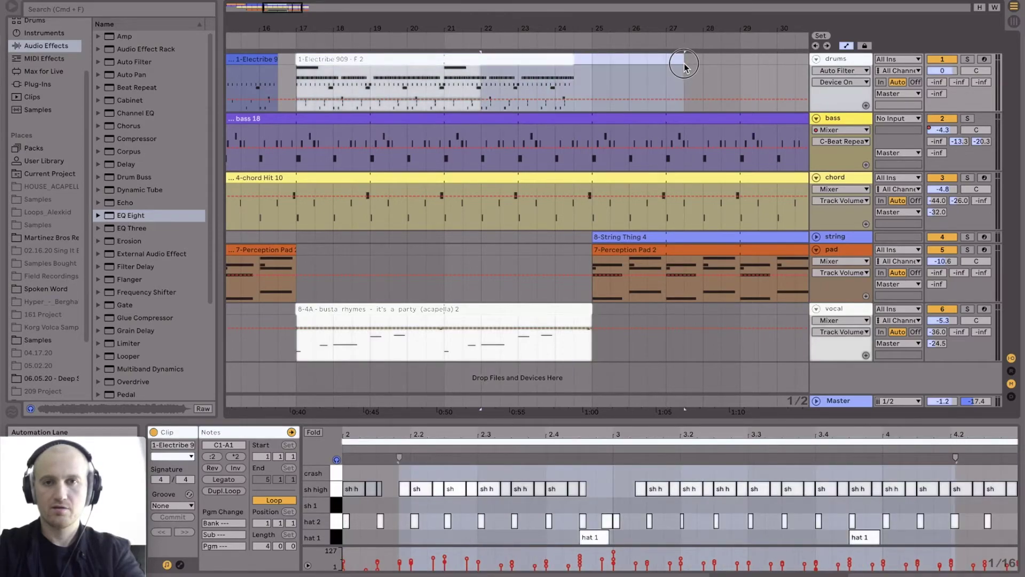
left_click(403, 64)
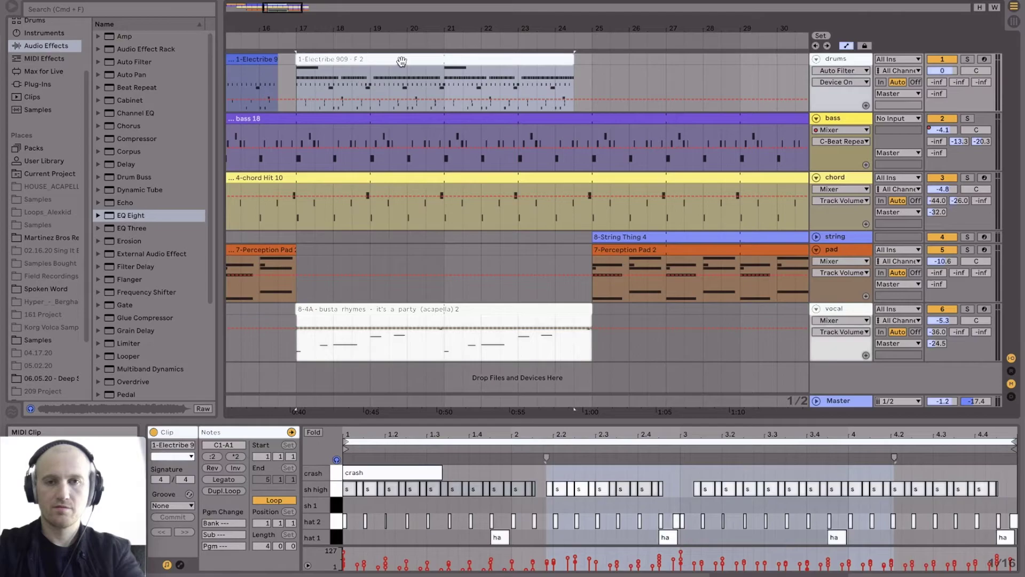
left_click_drag(401, 61, 704, 60)
Copy the first drum clip to bar 33, extend bass and strings to bar 41, and the vocal to bar 33.
left_click_drag(631, 34, 551, 30)
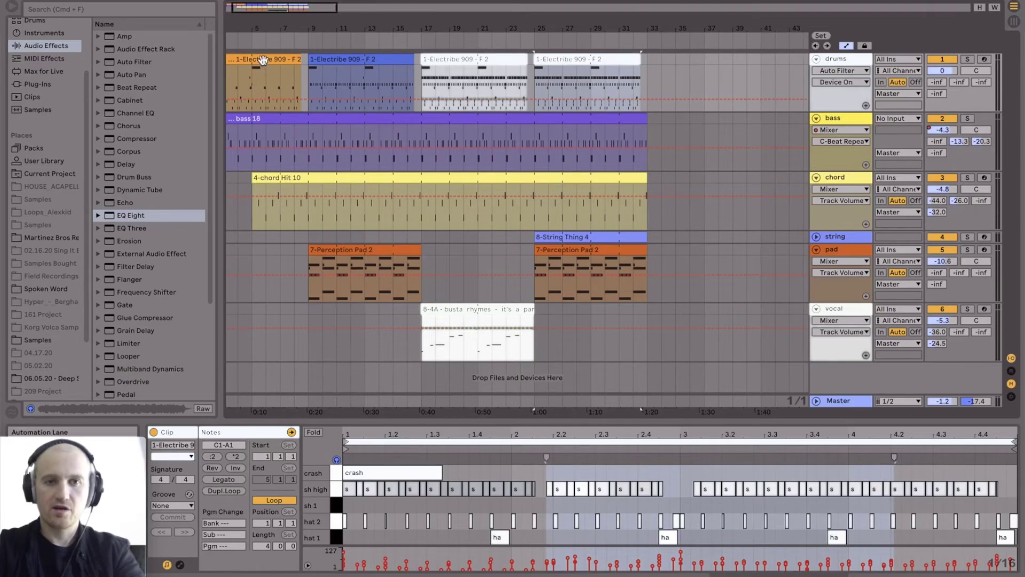
left_click_drag(272, 61, 732, 78)
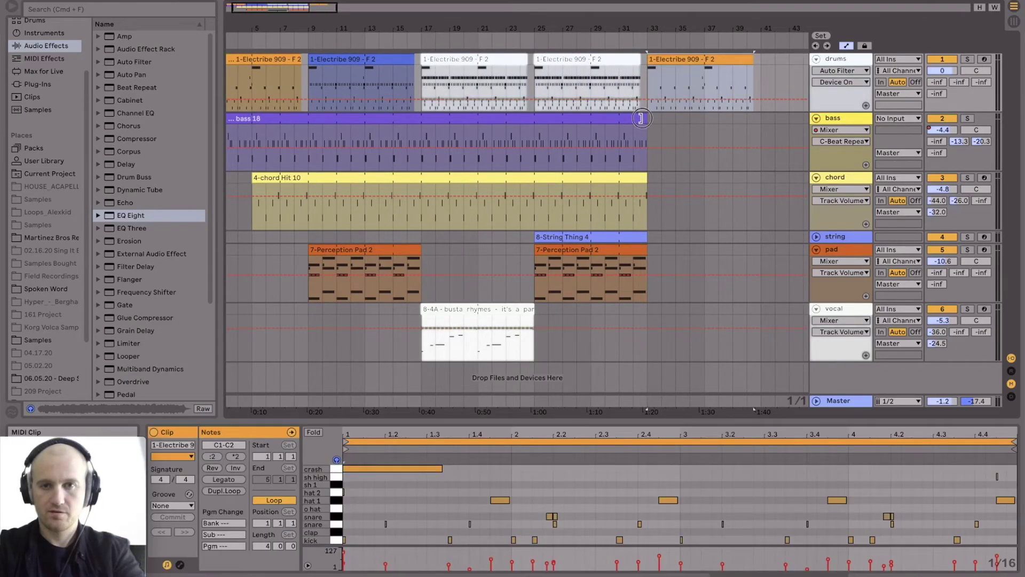
left_click_drag(641, 117, 758, 116)
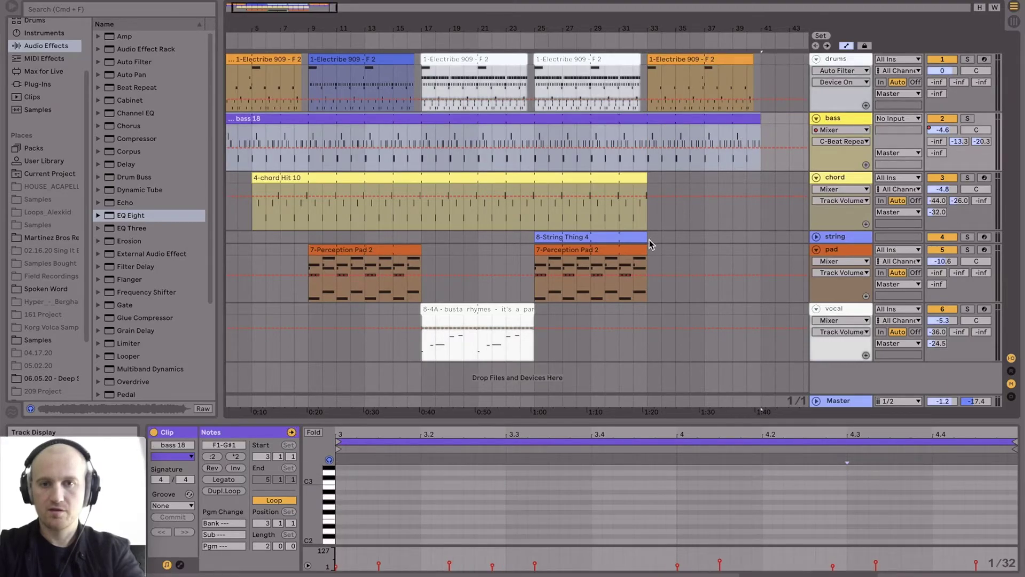
left_click_drag(641, 236, 756, 237)
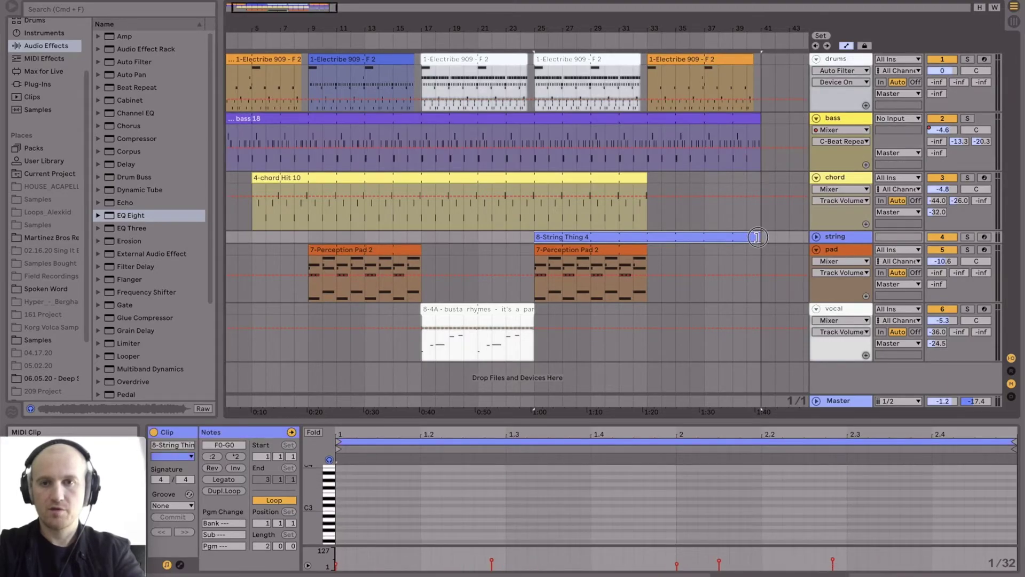
left_click_drag(530, 312, 650, 309)
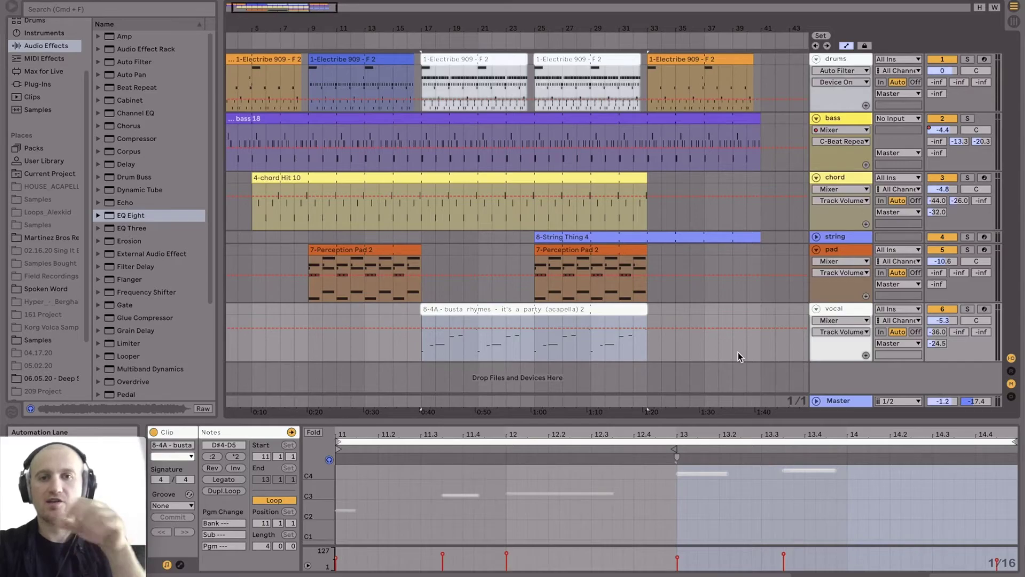
scroll(319, 203, "left", 2)
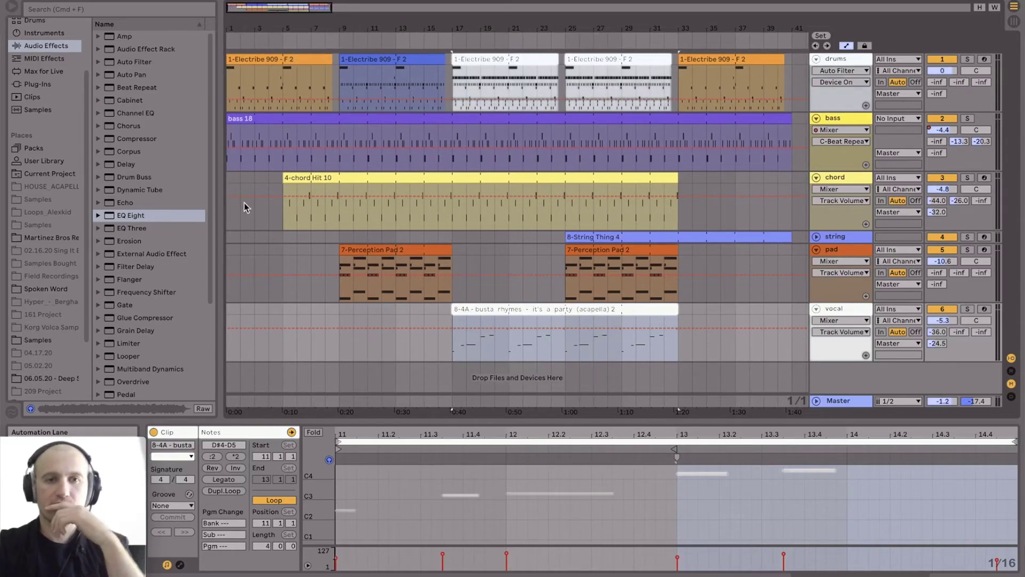
Deselect the vocal, play the arrangement, and unfold the string track to show its notes and mixer.
left_click(226, 218)
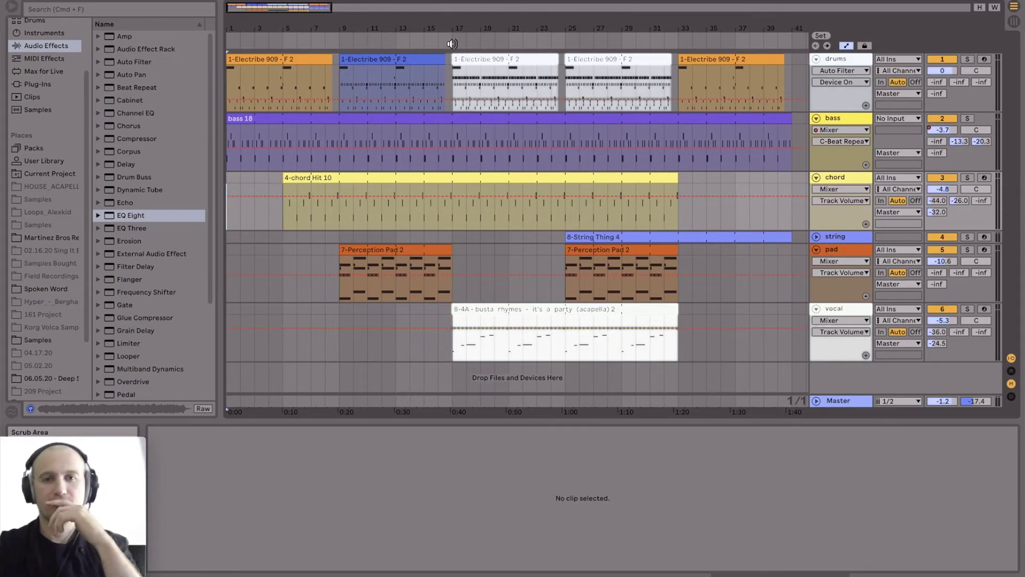
left_click(505, 45)
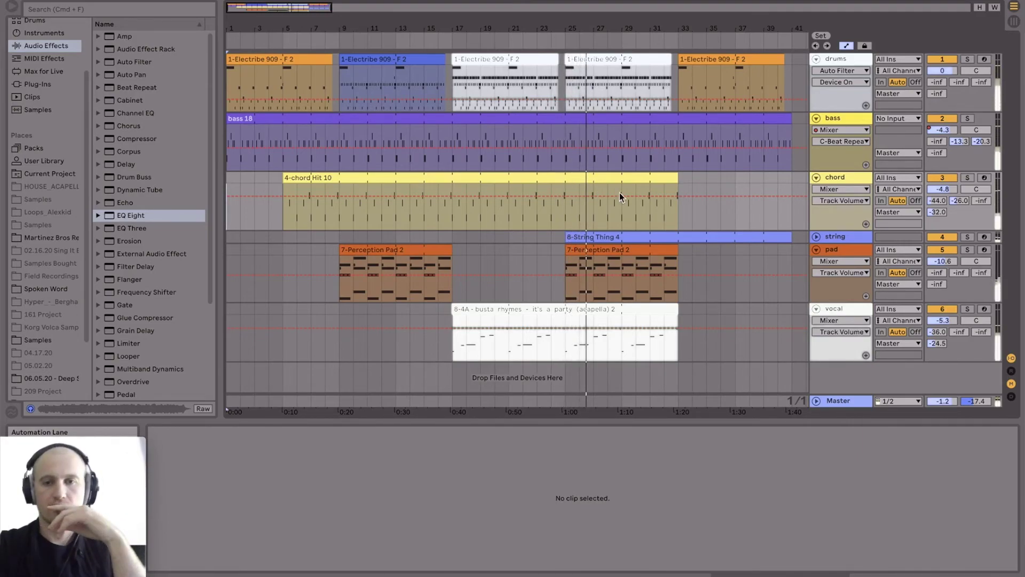
left_click(816, 236)
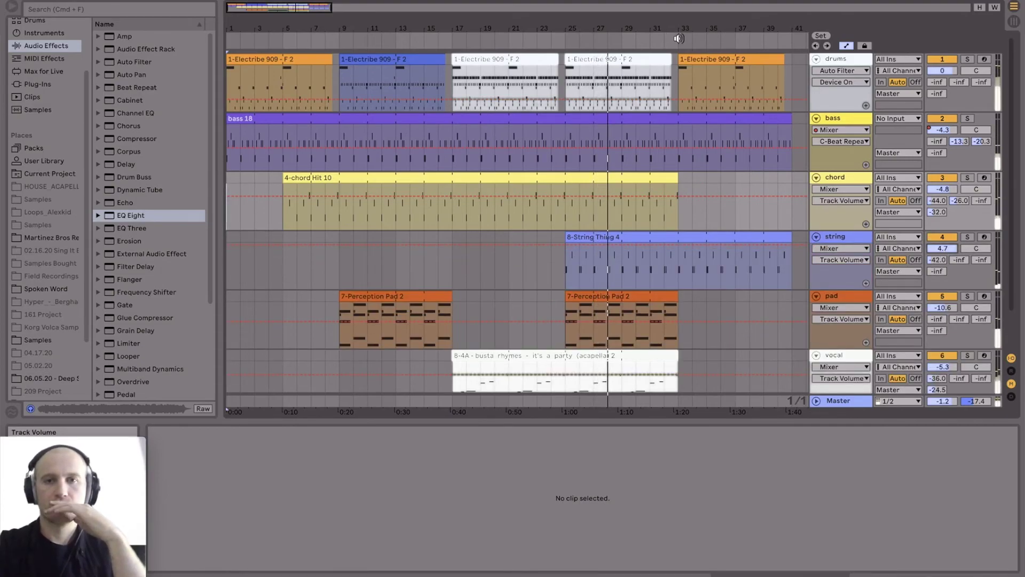
left_click_drag(515, 38, 516, 29)
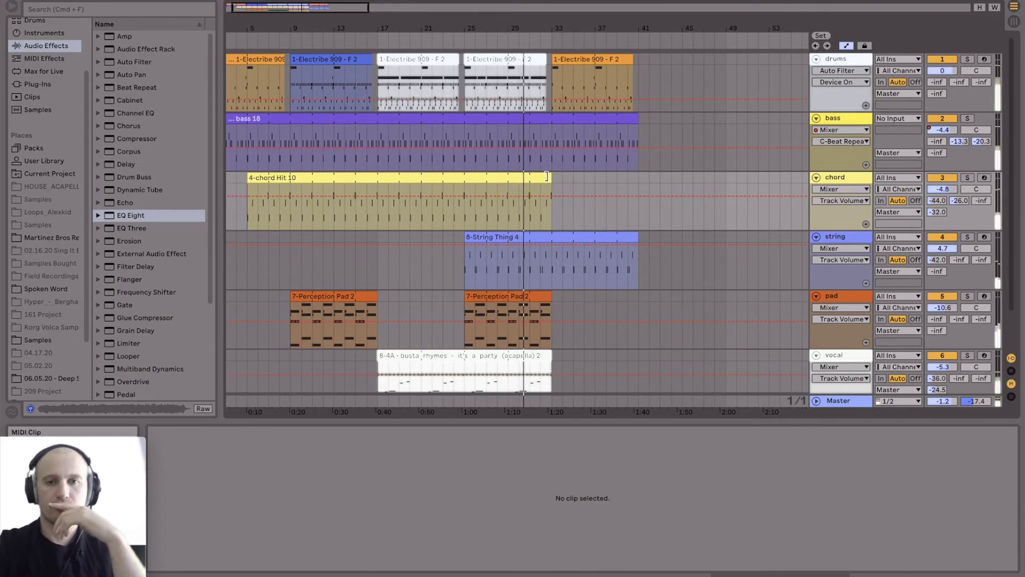
Stretch 4-chord Hit 10 from bar 33 to bar 41, then zoom in around bar 40.
left_click_drag(550, 181, 634, 181)
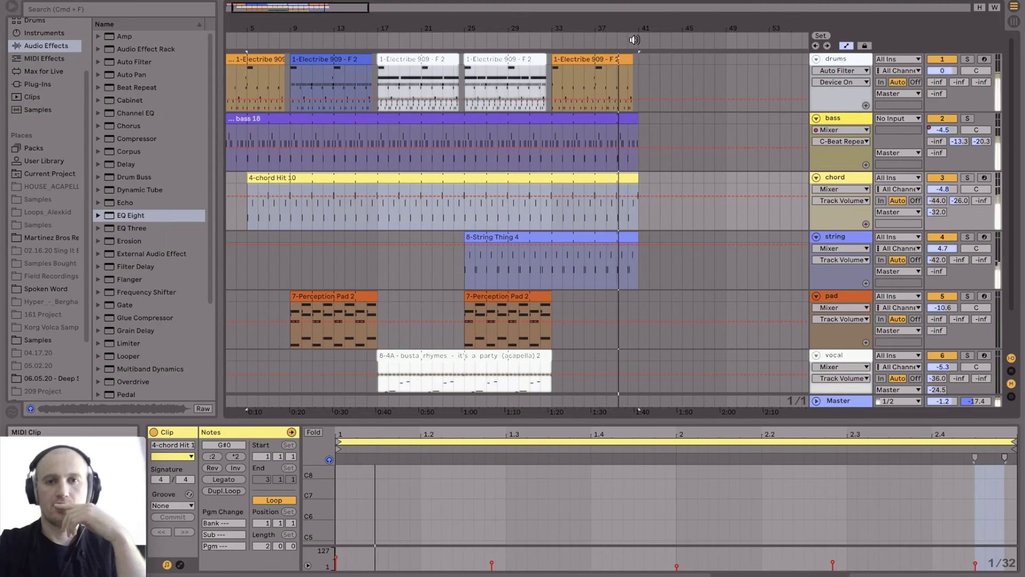
mouse_move(632, 27)
left_mouse_down()
mouse_move(628, 47)
mouse_move(625, 36)
left_mouse_up()
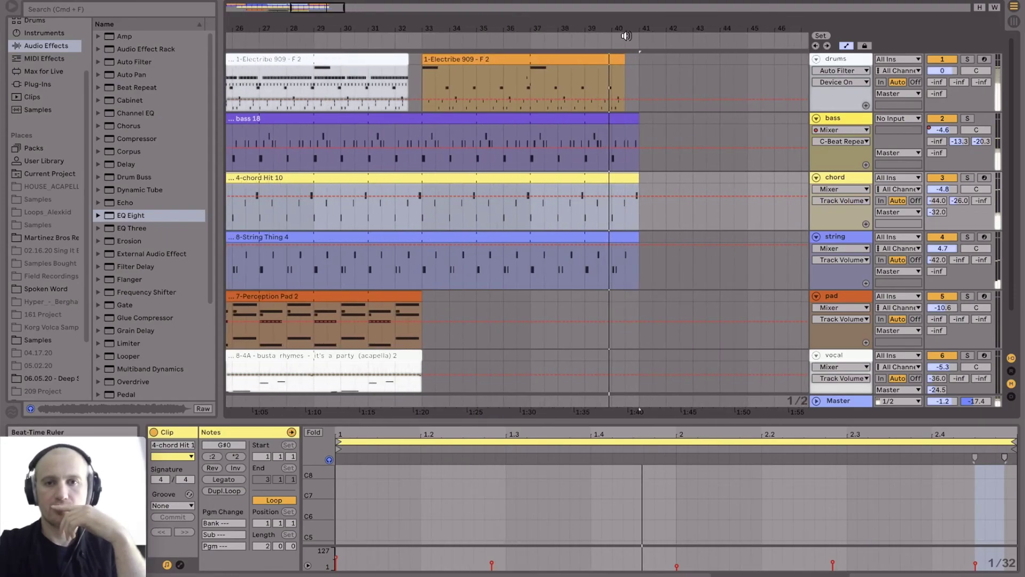